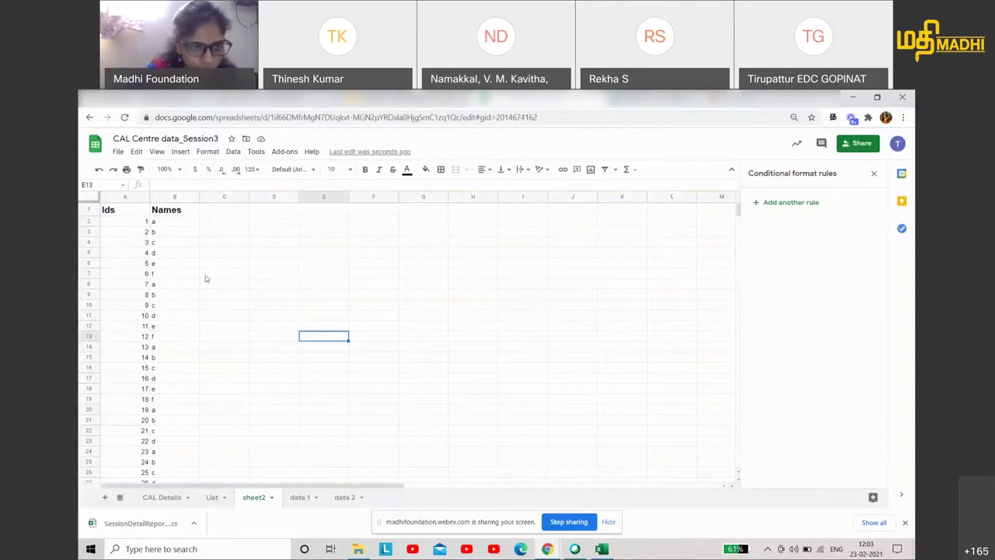
Duplicate the CAL Details sheet
left_click(166, 500)
left_click(393, 351)
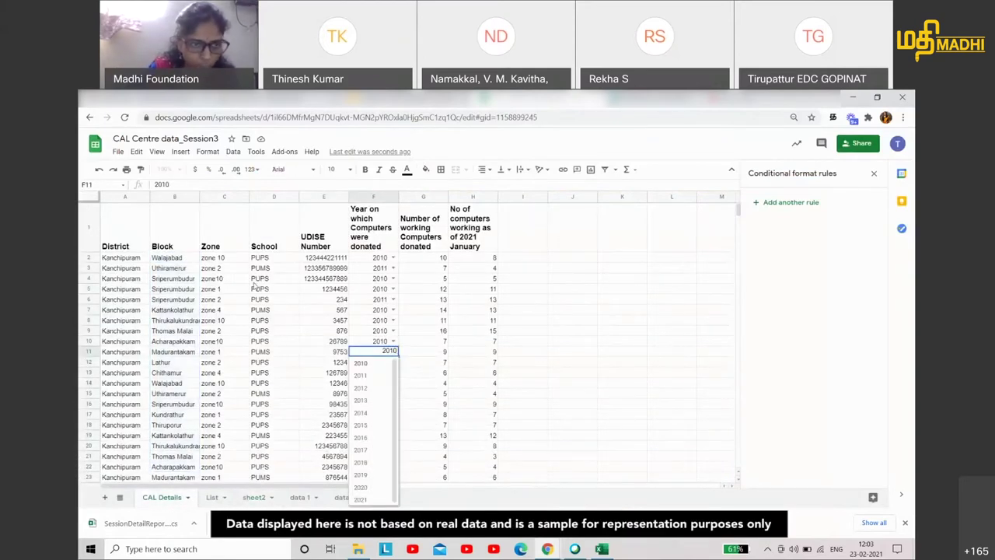
left_click(256, 279)
left_click(214, 259)
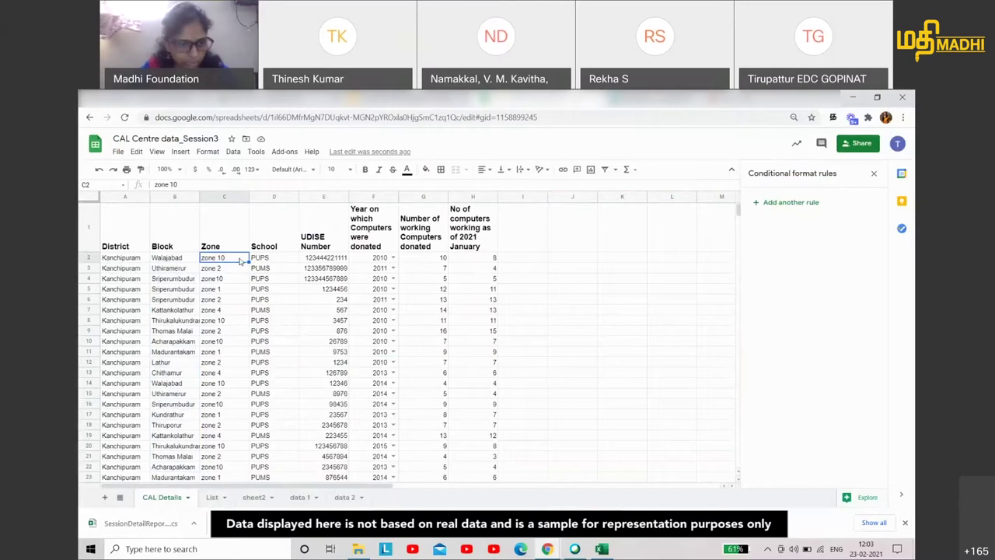
right_click(158, 500)
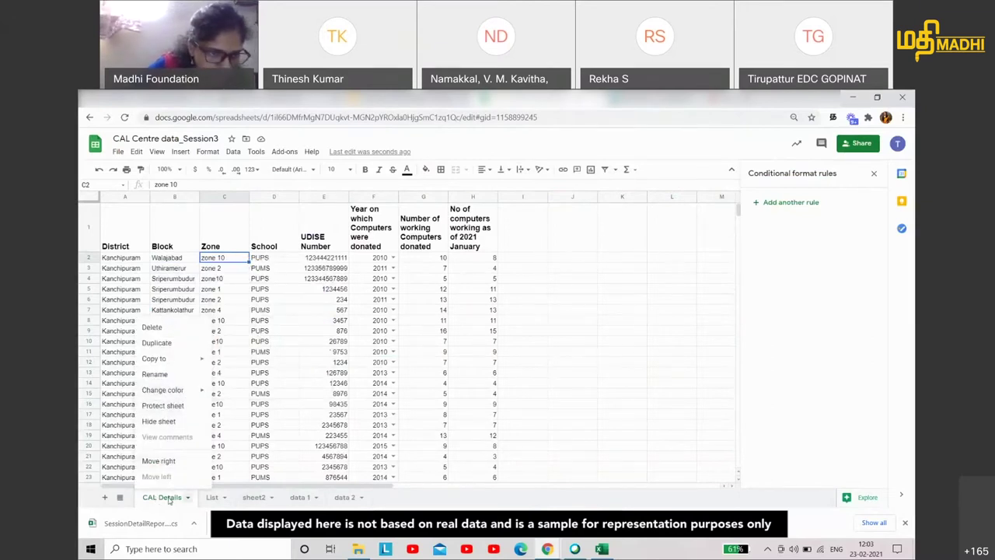
left_click(156, 343)
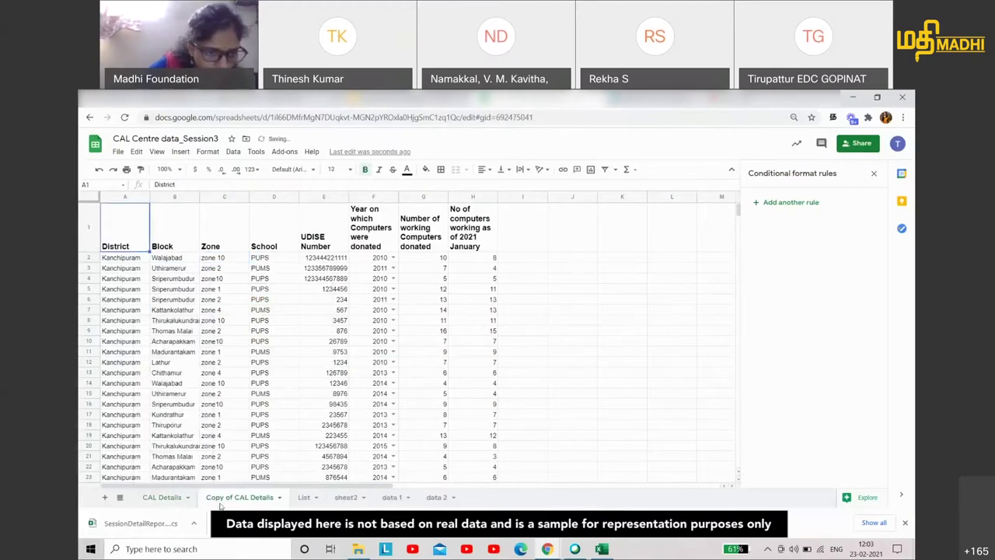
Rename the duplicated sheet as CAL Details- 1
double_click(234, 498)
left_click_drag(235, 498, 205, 498)
key("BackSpace")
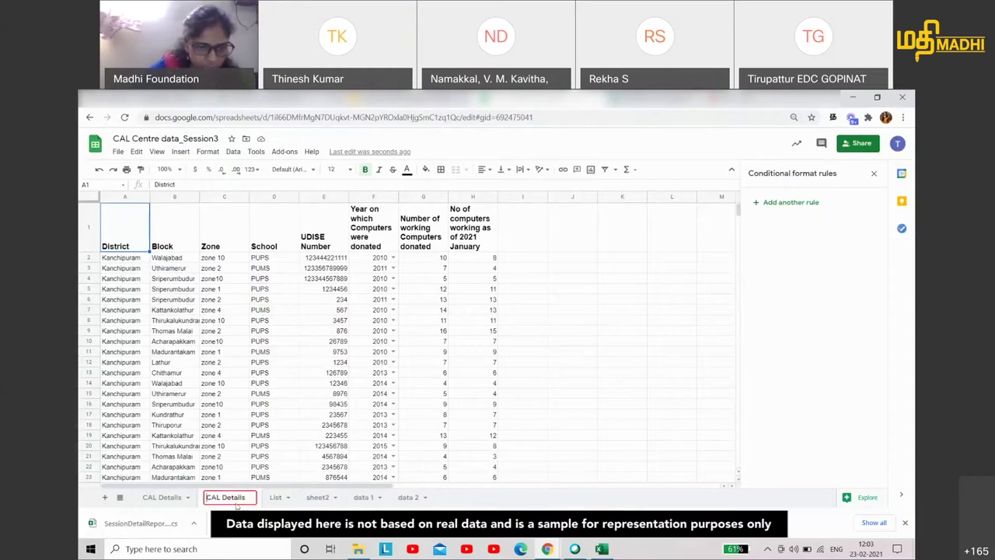
type("- 1")
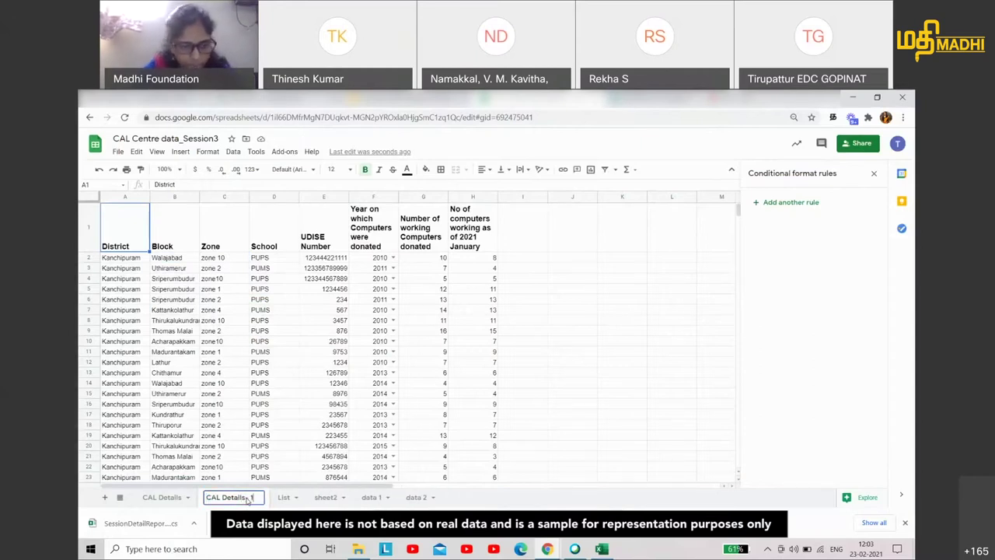
key("Return")
Clear all entries below the Zone header, cells C2 to C37, on CAL Details- 1
left_click(221, 278)
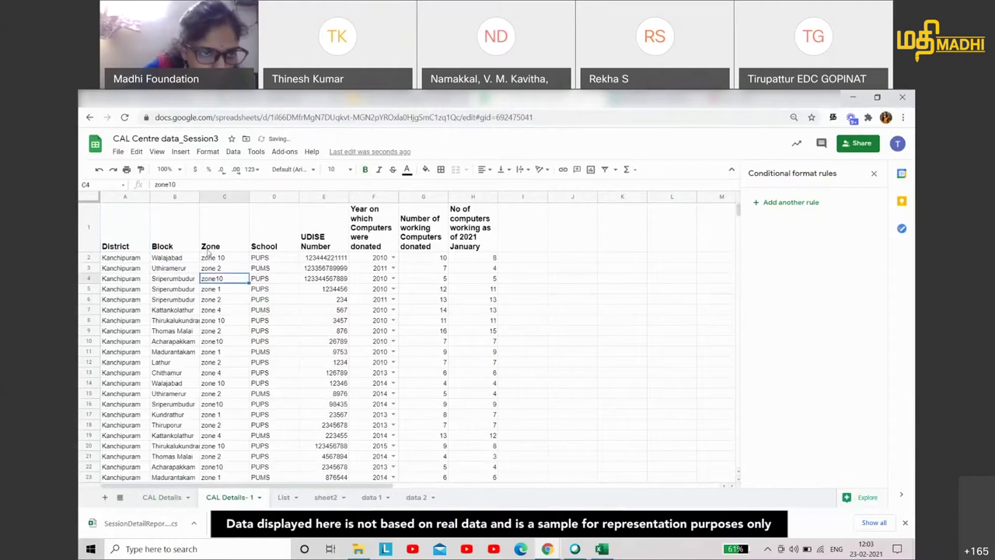
left_click(225, 260)
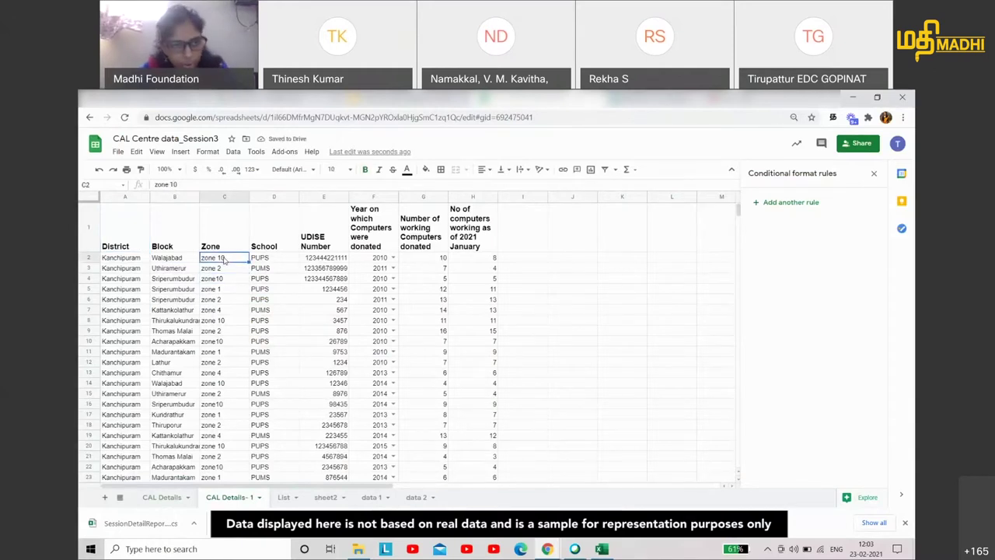
key("ctrl+shift+Down")
key("Delete")
scroll(225, 260, "up", 5)
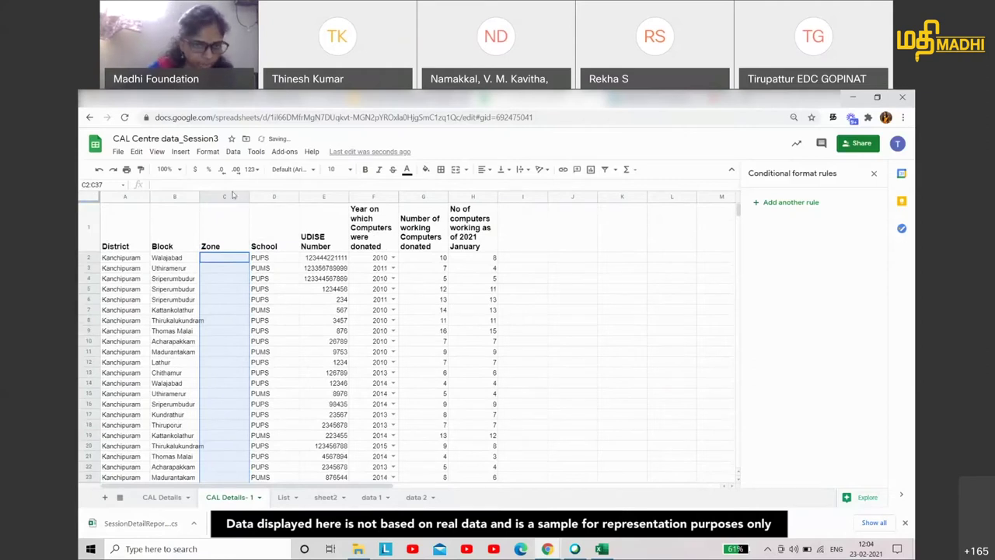
left_click(261, 197)
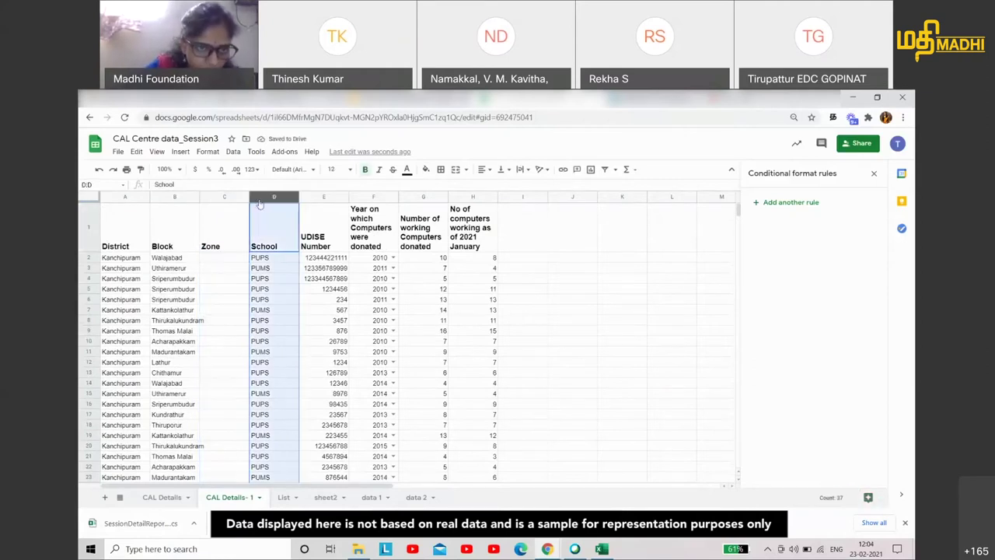
right_click(260, 203)
left_click(239, 259)
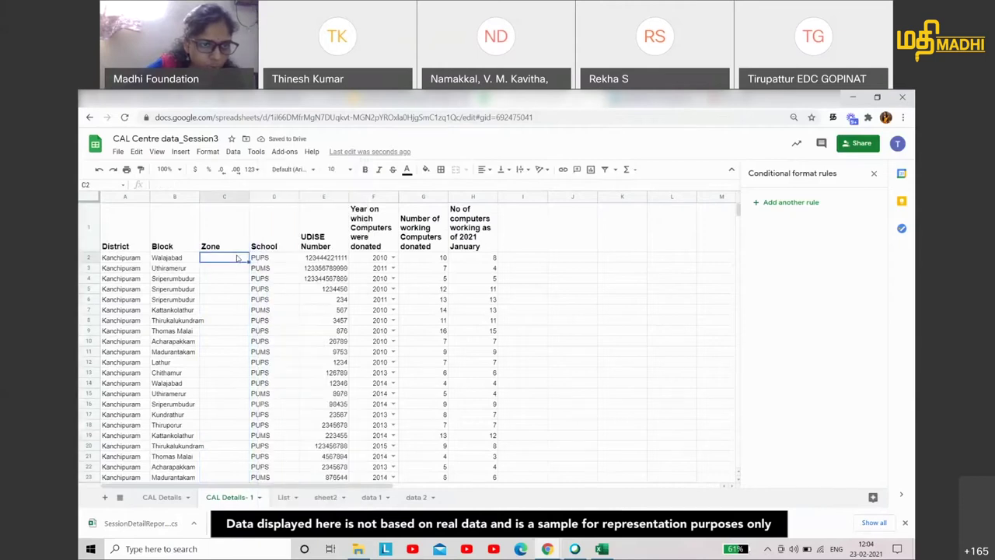
Try to copy the block names in B2:B37 of CAL Details- 1 into column I of the List sheet
left_click(186, 259)
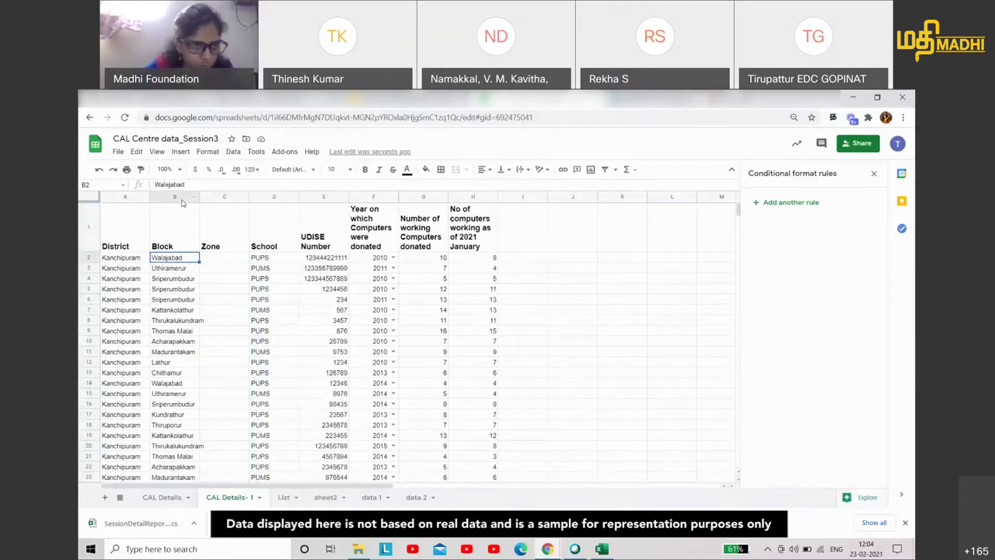
left_click(177, 196)
left_click(172, 262)
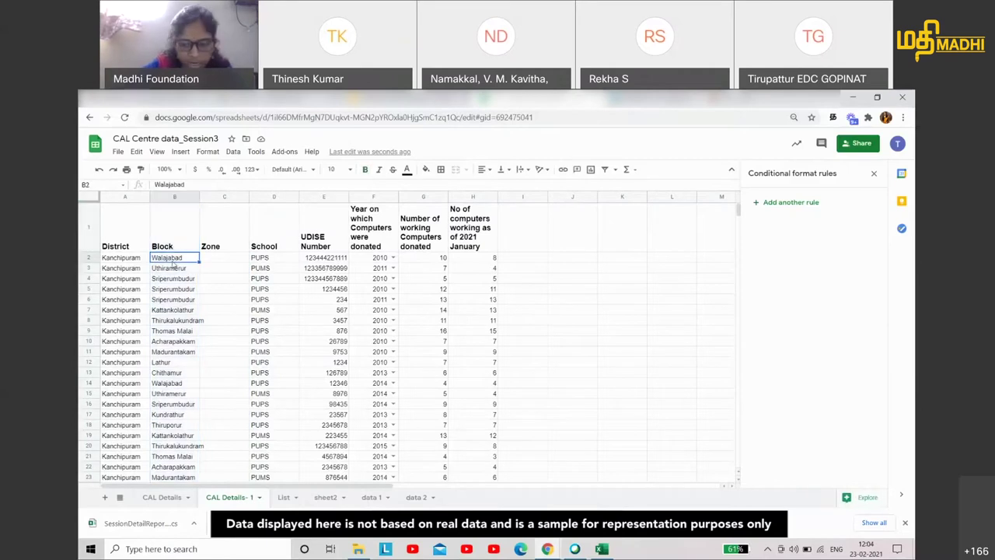
key("ctrl+shift+Down")
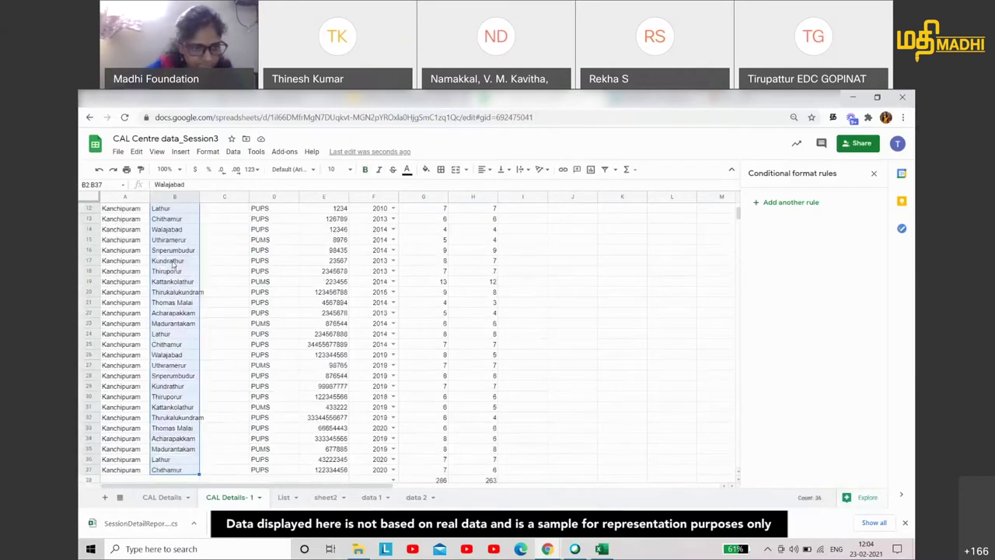
key("ctrl+c")
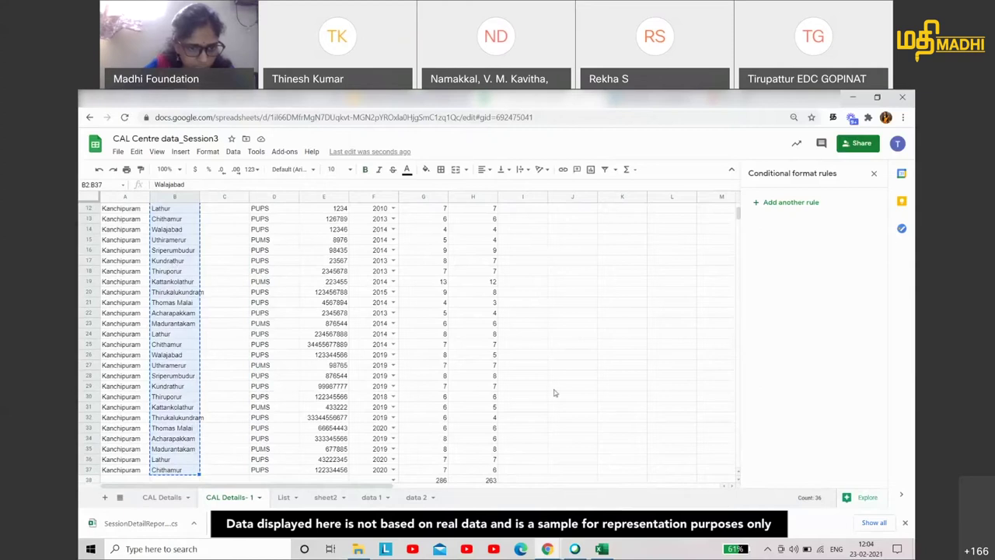
left_click(292, 501)
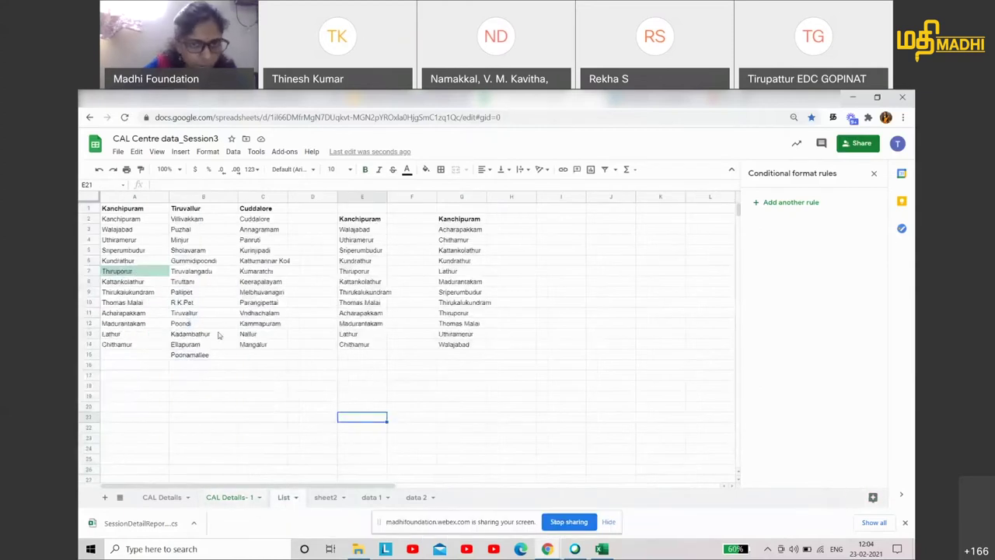
left_click(541, 210)
key("ctrl+v")
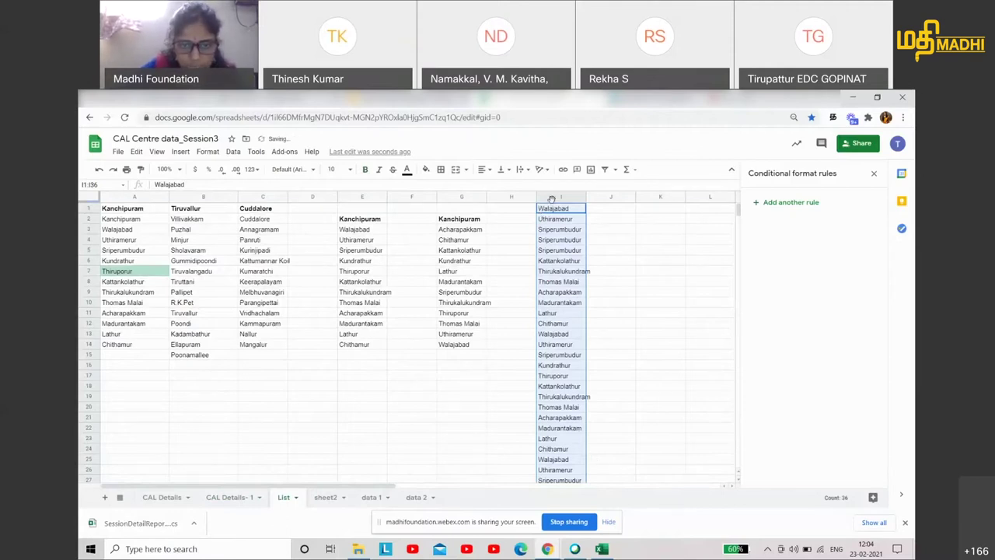
key("Delete")
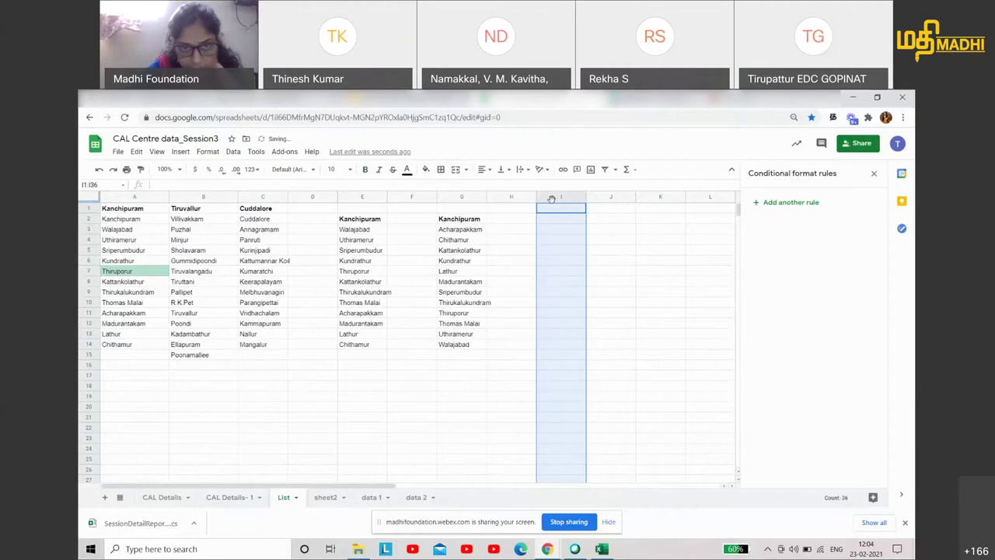
Review the Kanchipuram block list in G3:G14 of the List sheet, then return to CAL Details- 1 and clear the copy marker
left_click(476, 230)
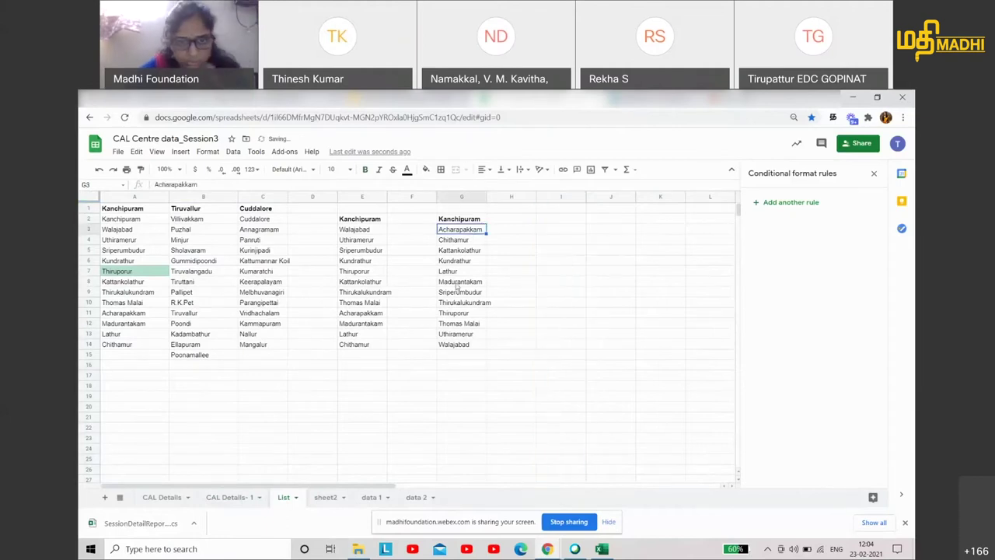
left_click(456, 345, "shift")
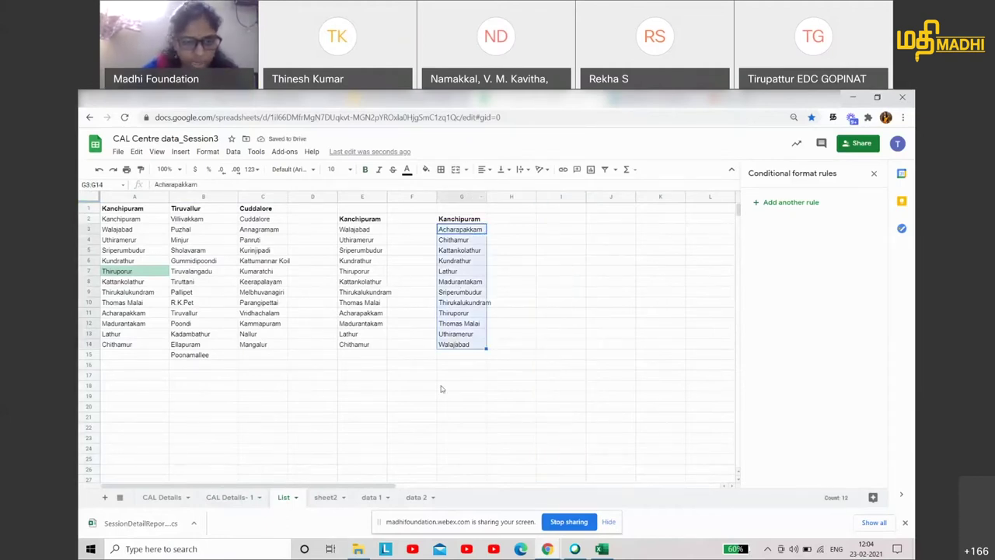
left_click(232, 500)
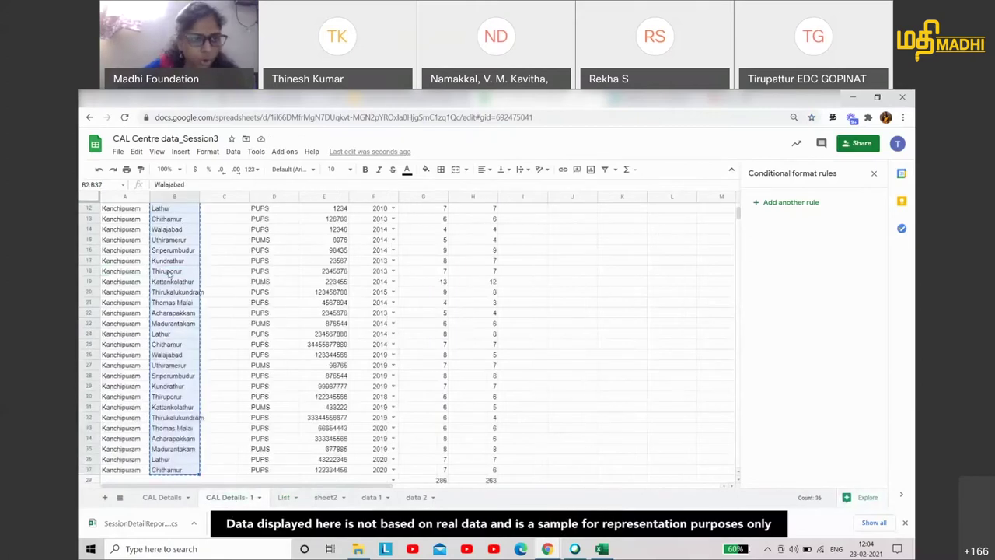
scroll(173, 219, "up", 3)
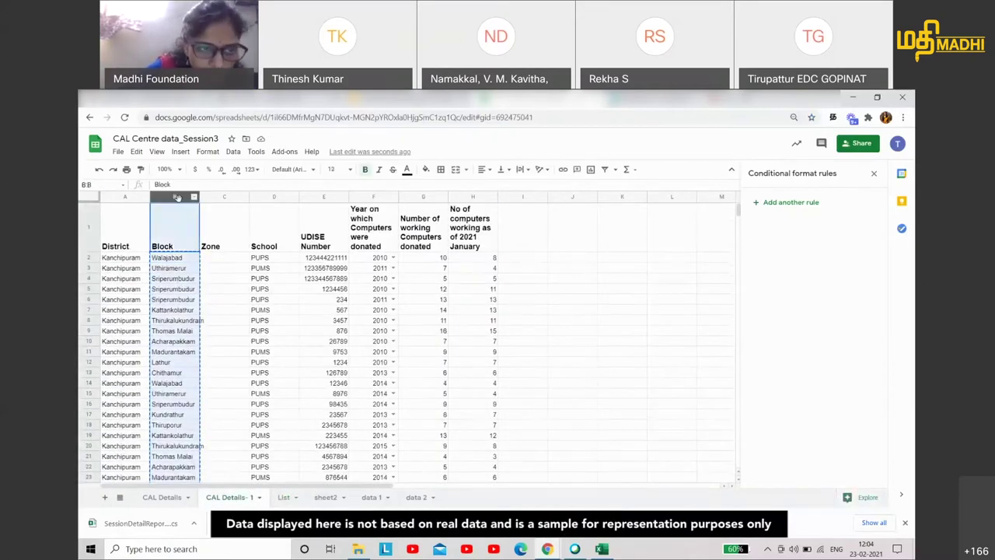
left_click(182, 263)
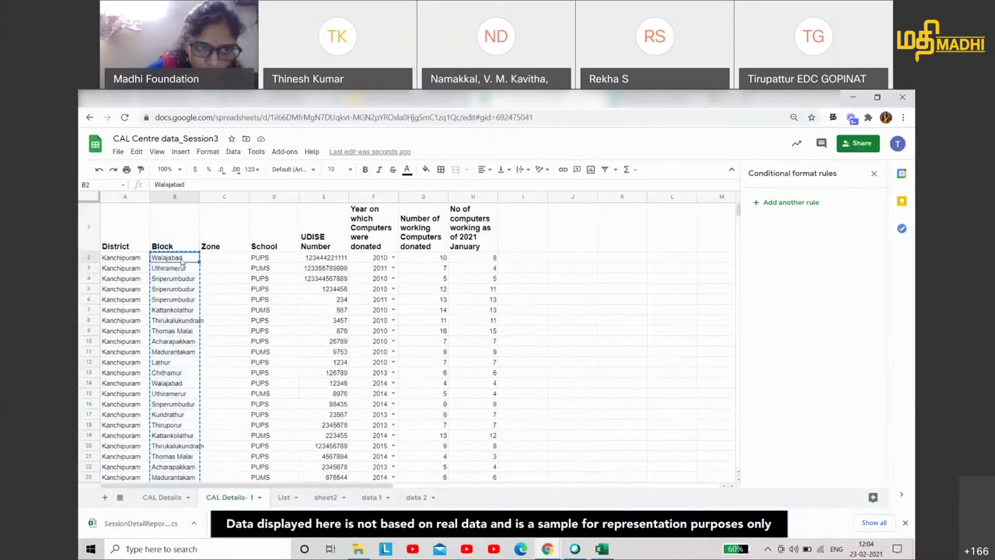
left_click(227, 262)
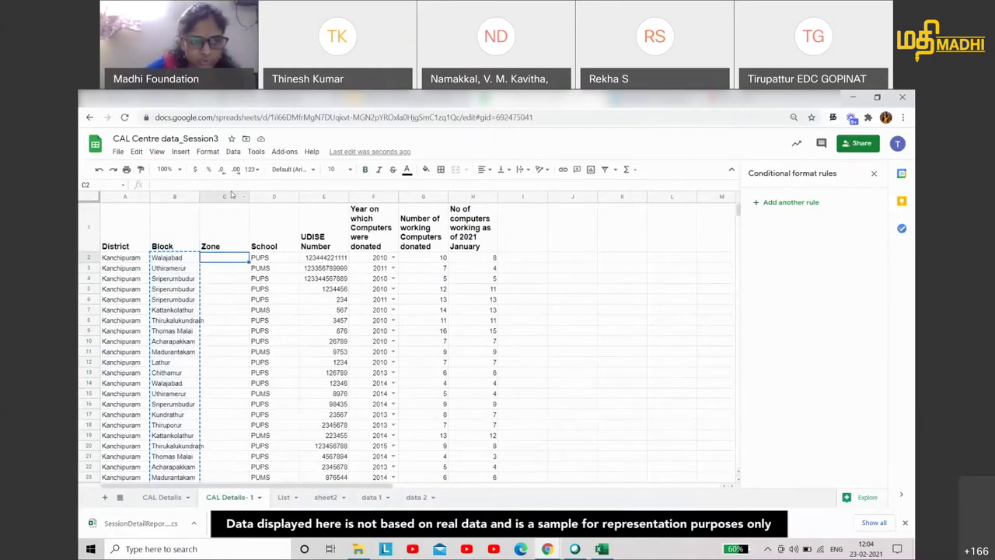
key("Escape")
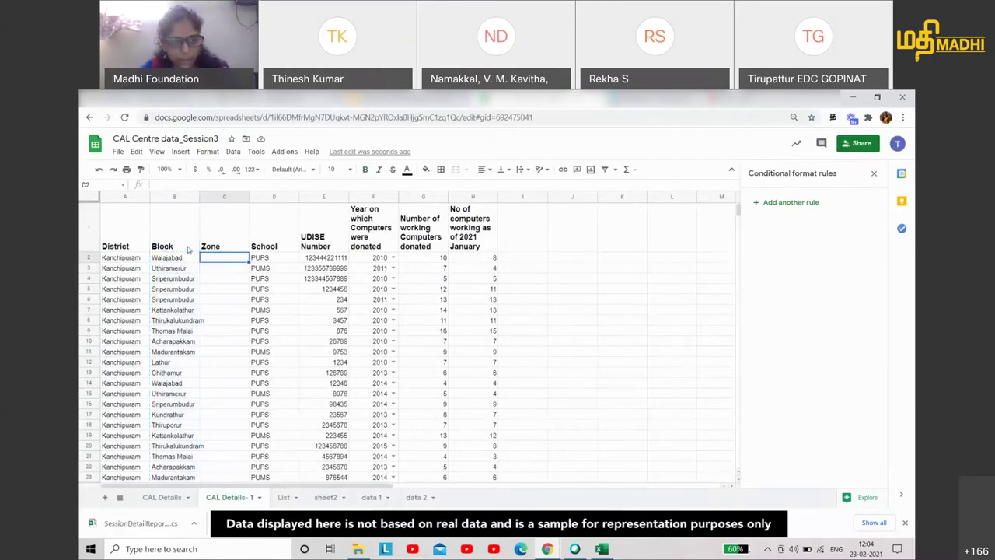
Open the data validation settings for the entire Zone column
left_click(221, 196)
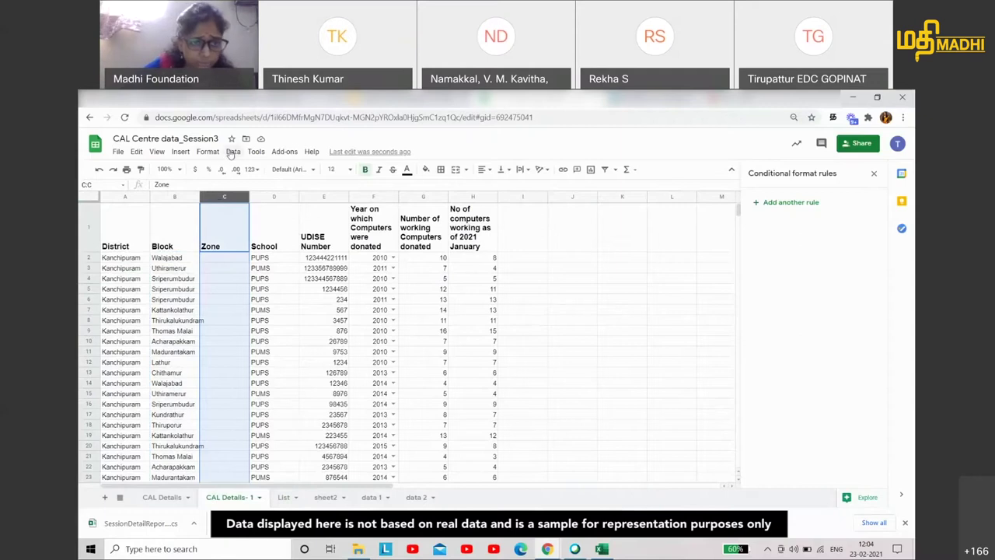
left_click(230, 257)
left_click(221, 197)
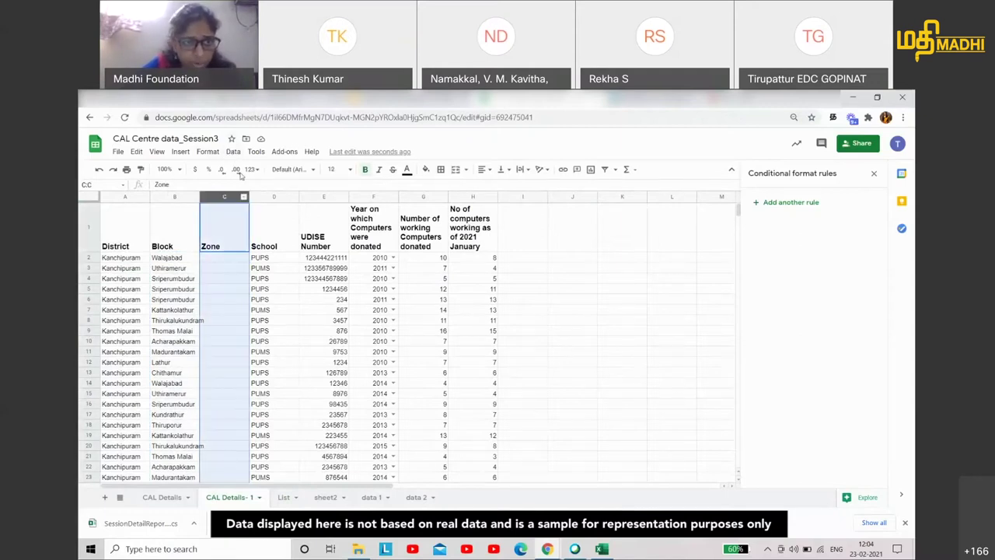
left_click(233, 152)
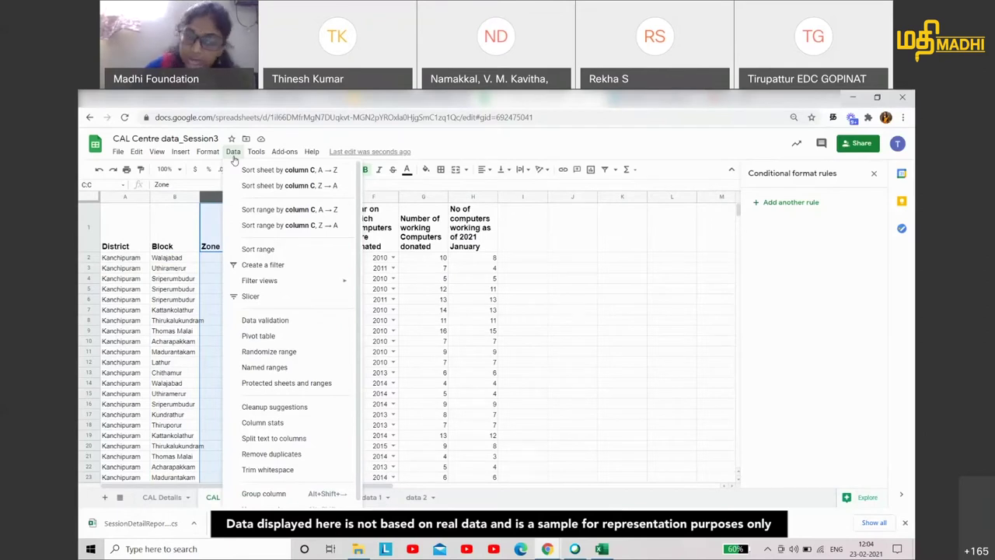
left_click(272, 320)
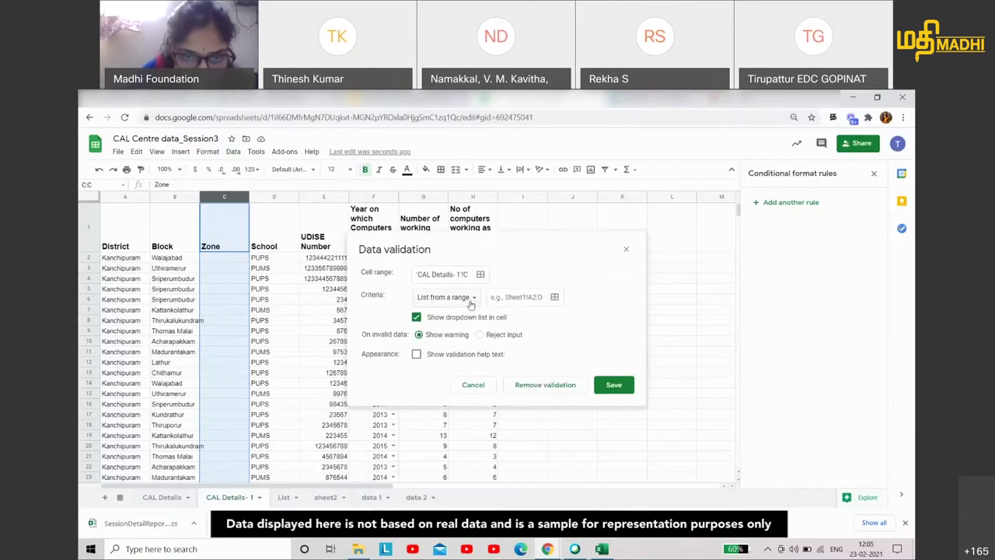
Set the validation cell range on CAL Details- 1 to C2:C1000 and the criteria to List of items
left_click(440, 273)
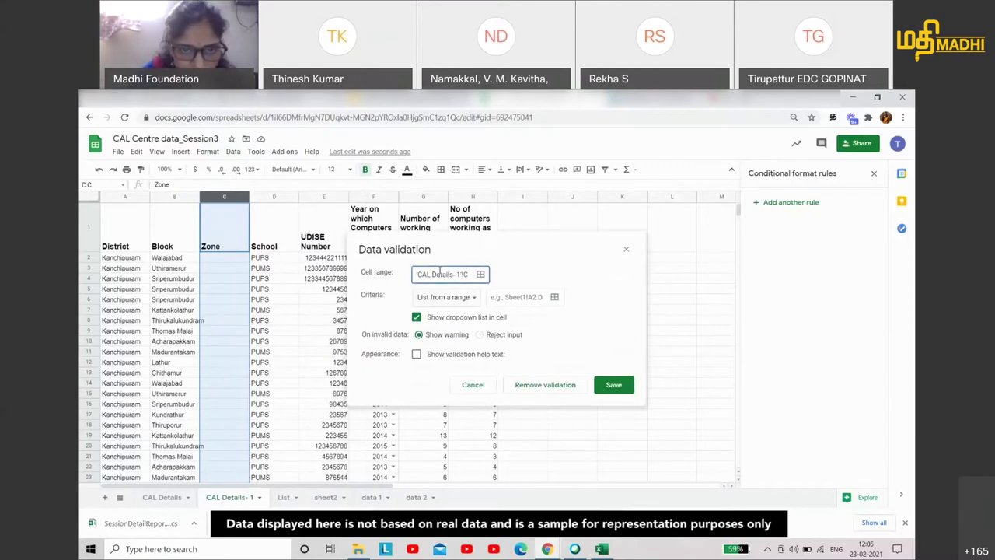
key("End")
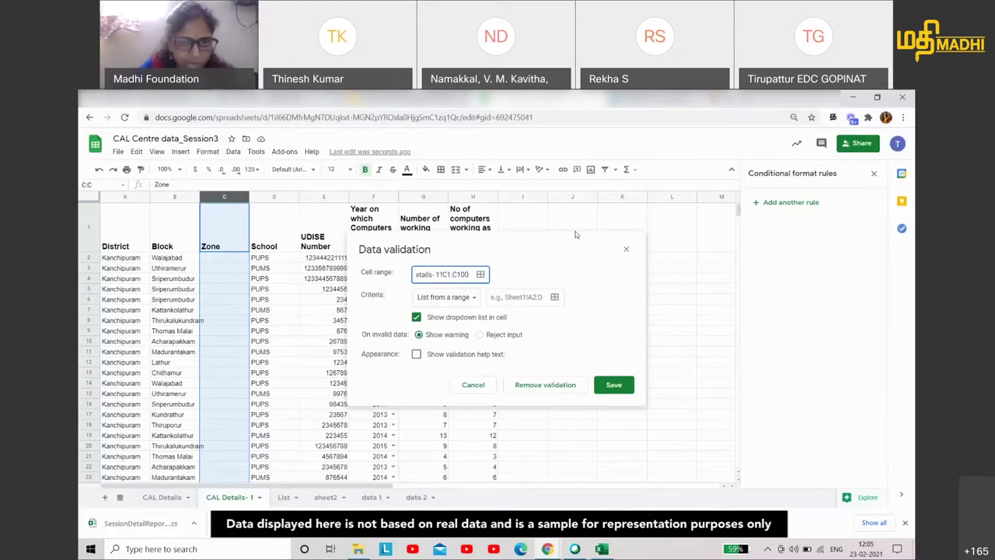
type("0")
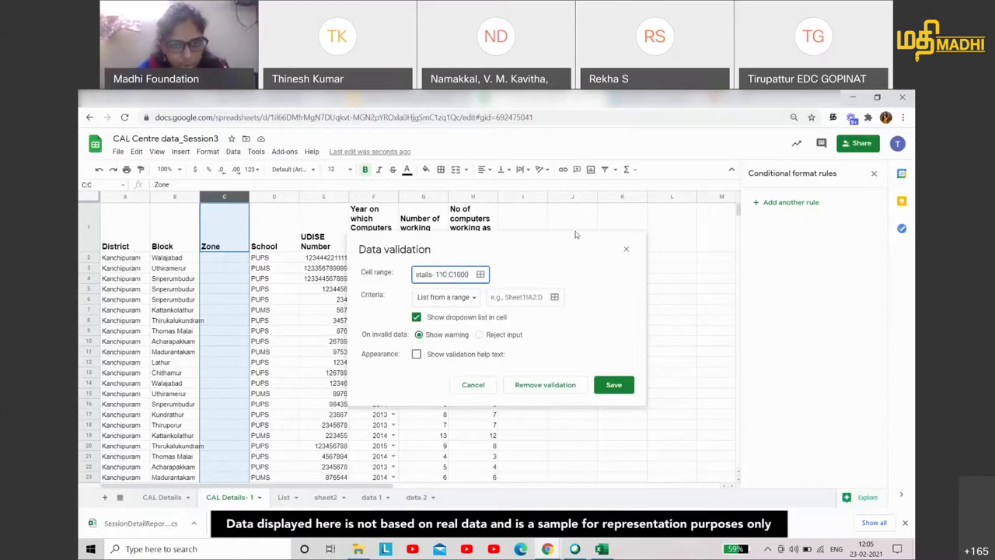
key("BackSpace")
type("2")
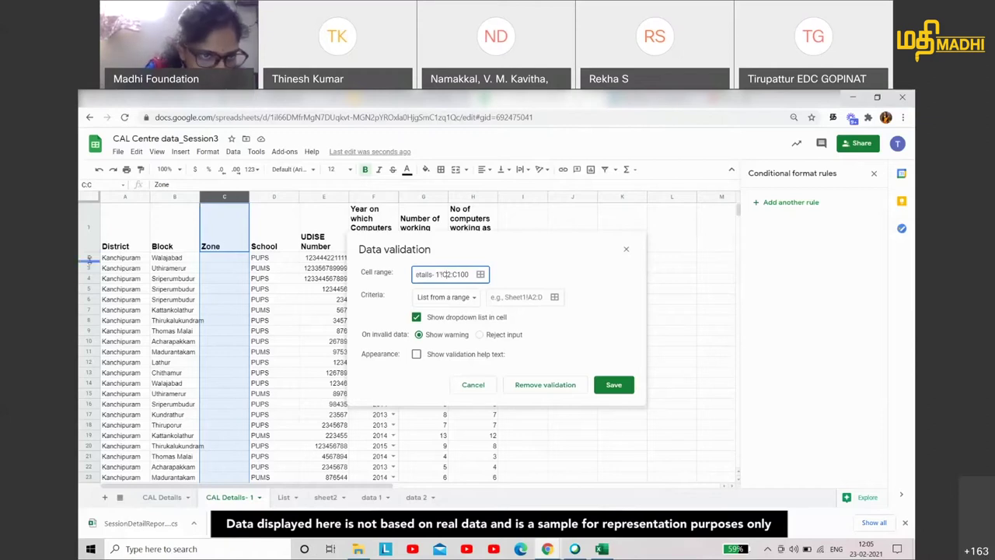
left_click(469, 297)
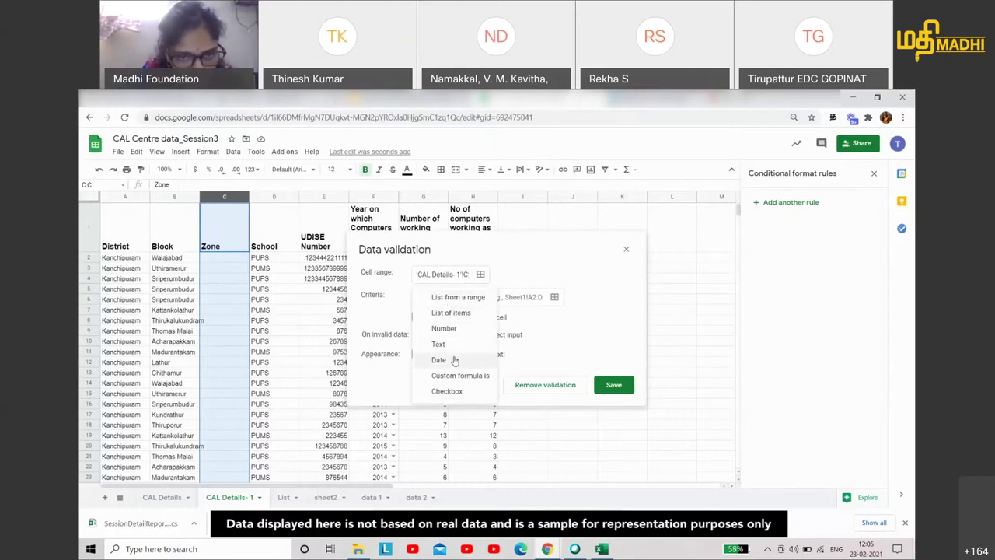
left_click(460, 318)
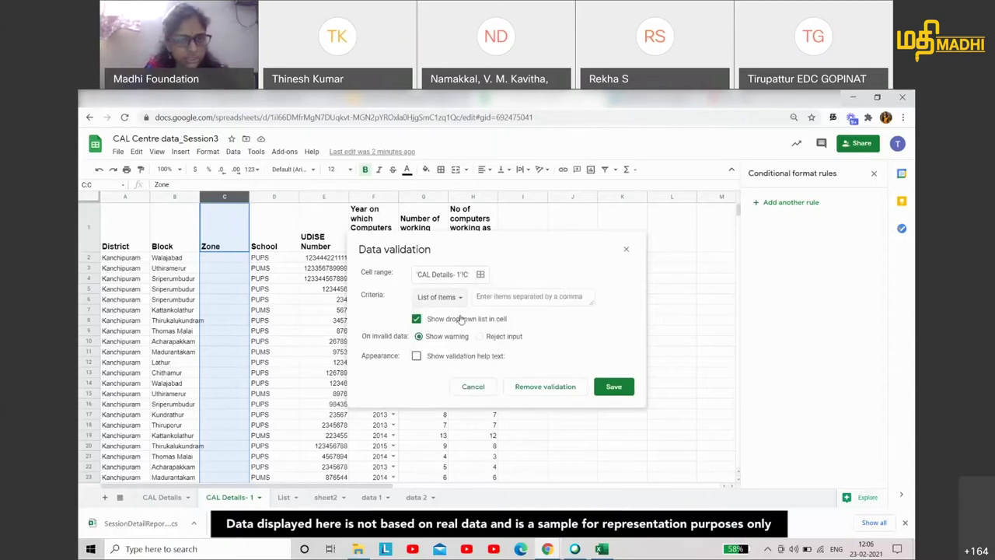
Enter zone 1, zone 2, zone 3, zone 4 and zone 5 as the Zone column's dropdown items and save the validation
left_click(499, 296)
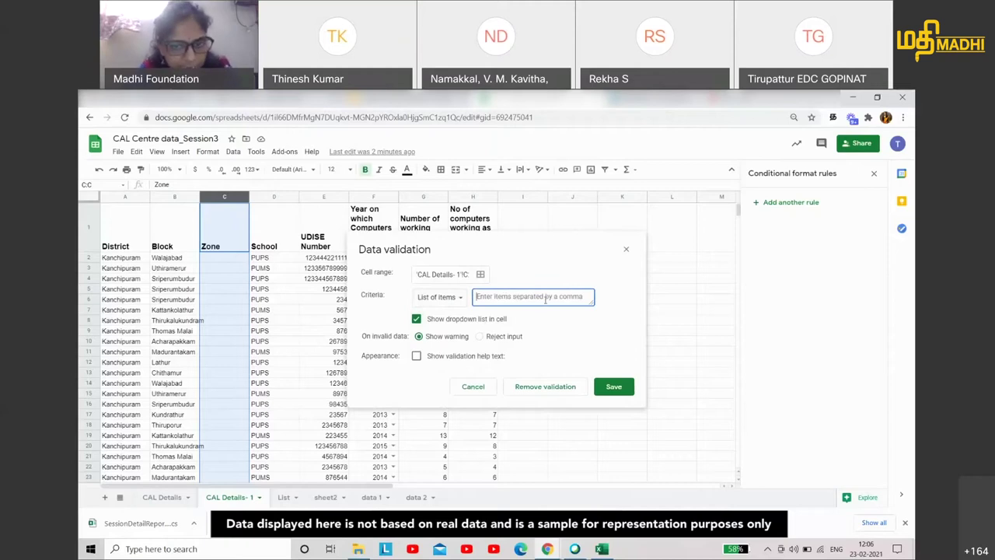
type("zone")
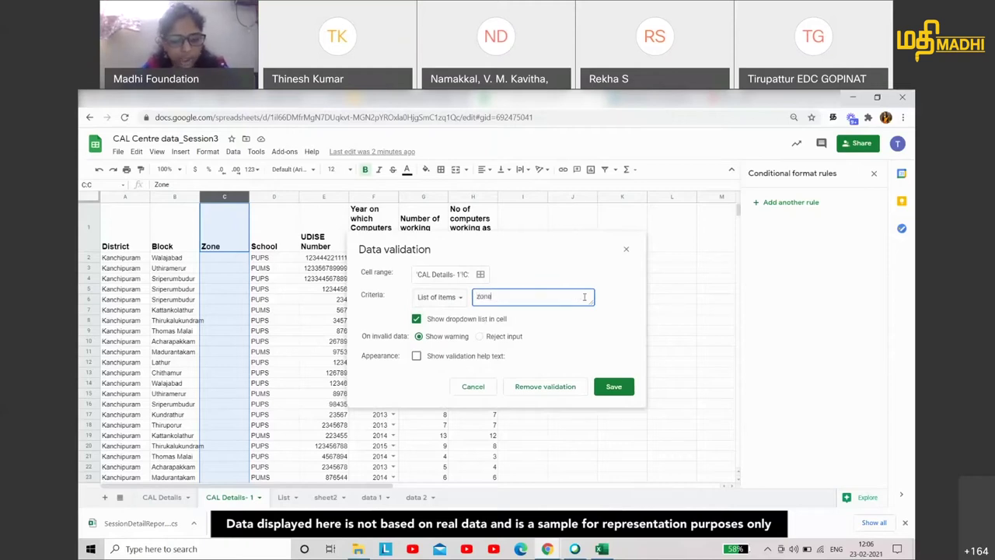
type(" 1,zone 2, zone 3")
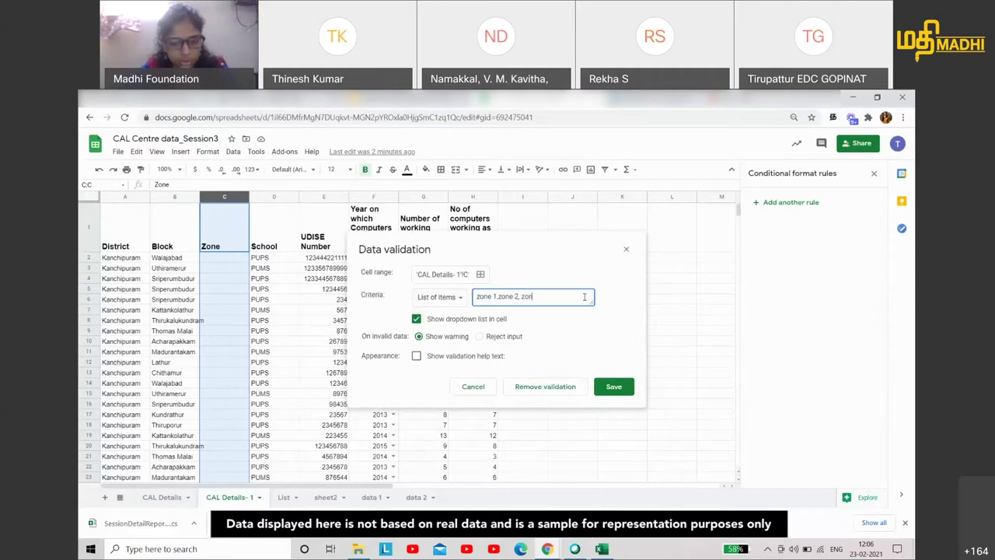
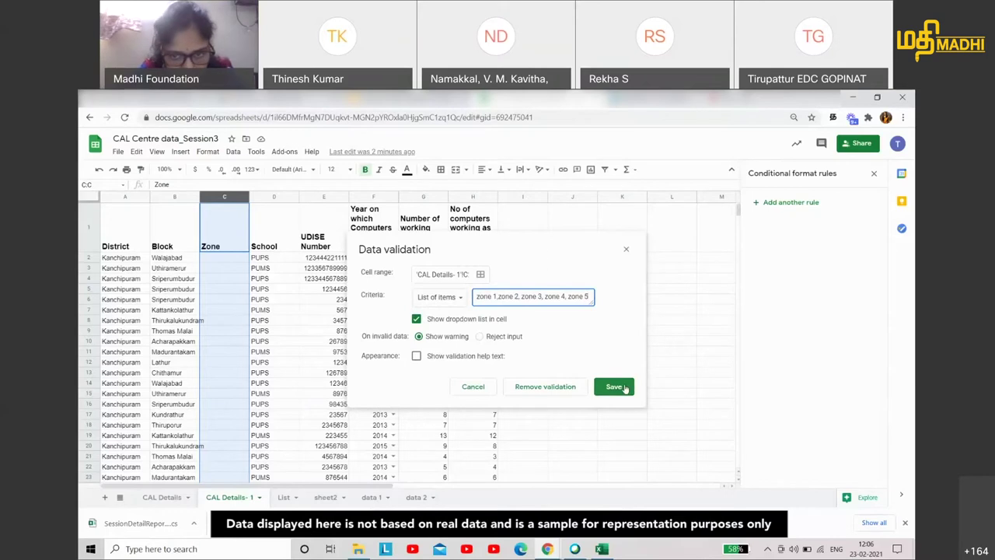
left_click(453, 301)
left_click(455, 301)
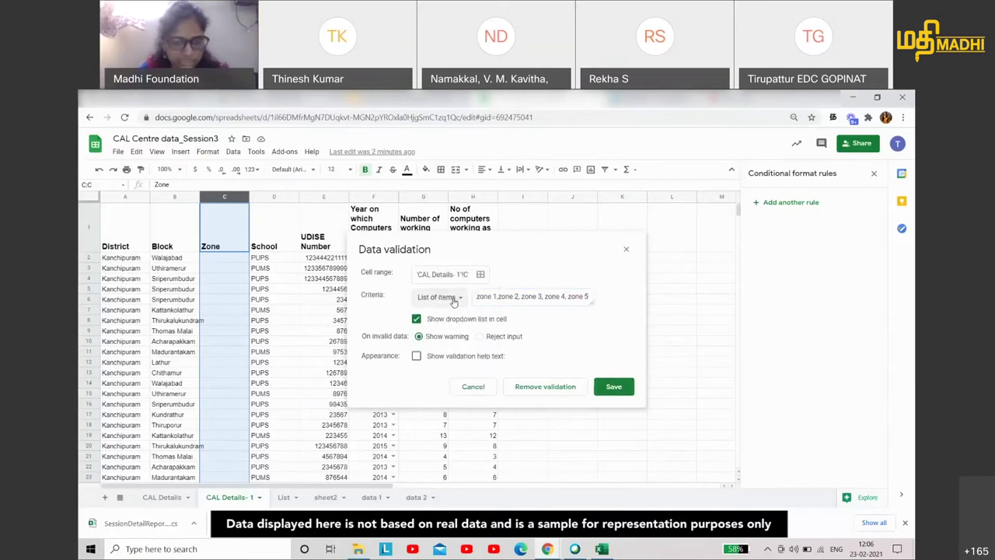
triple_click(478, 297)
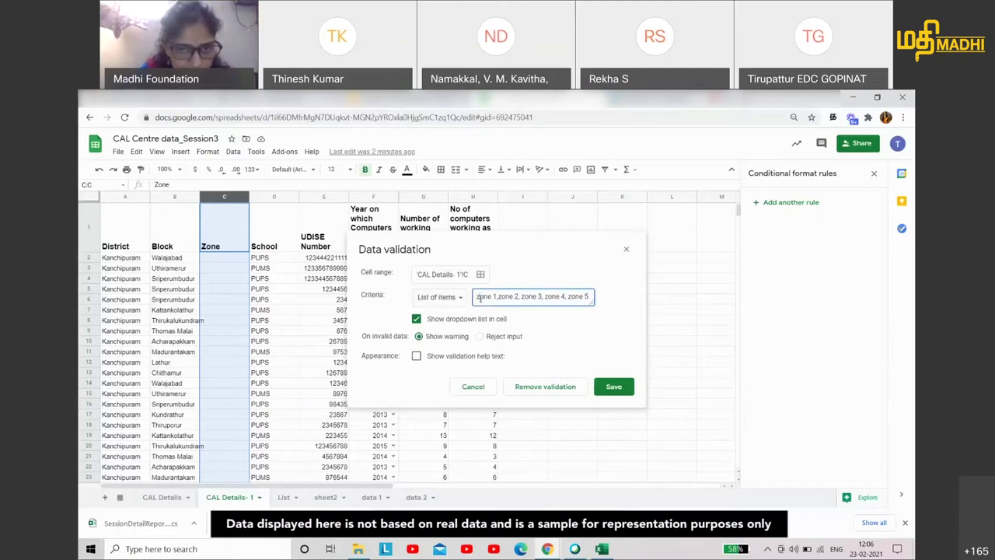
left_click(566, 296)
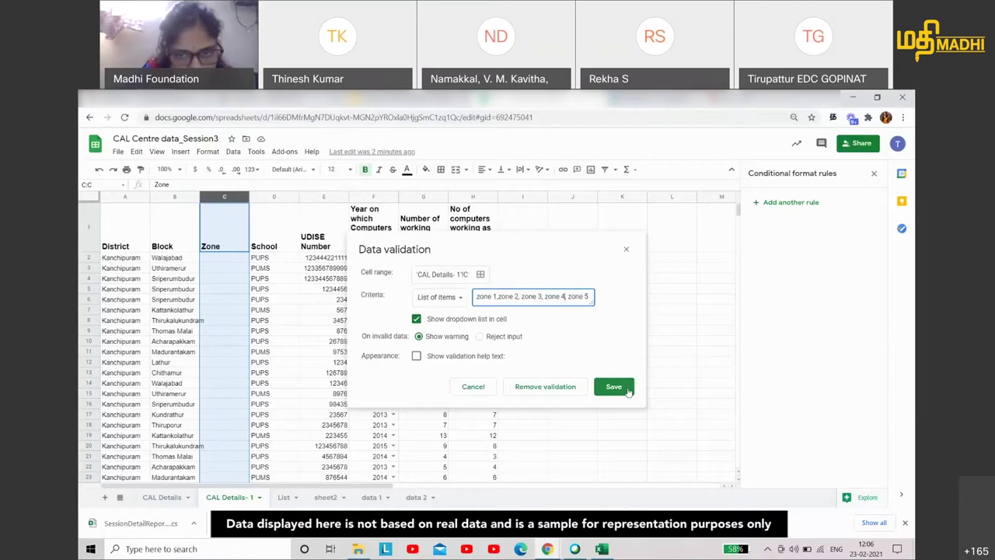
left_click(628, 390)
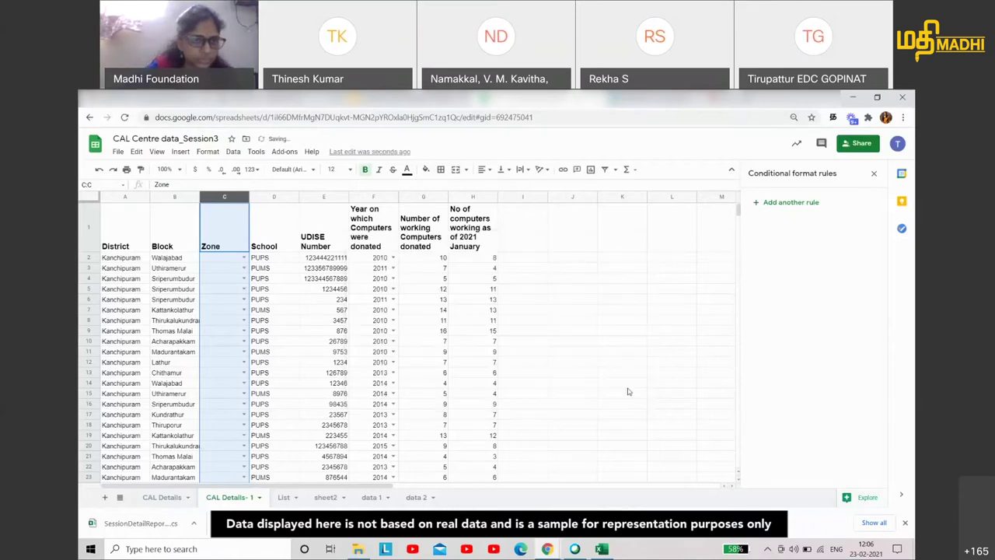
Use the Zone dropdowns to choose zone 1 in C2, zone 2 in C4 and zone 5 in C9
left_click(243, 258)
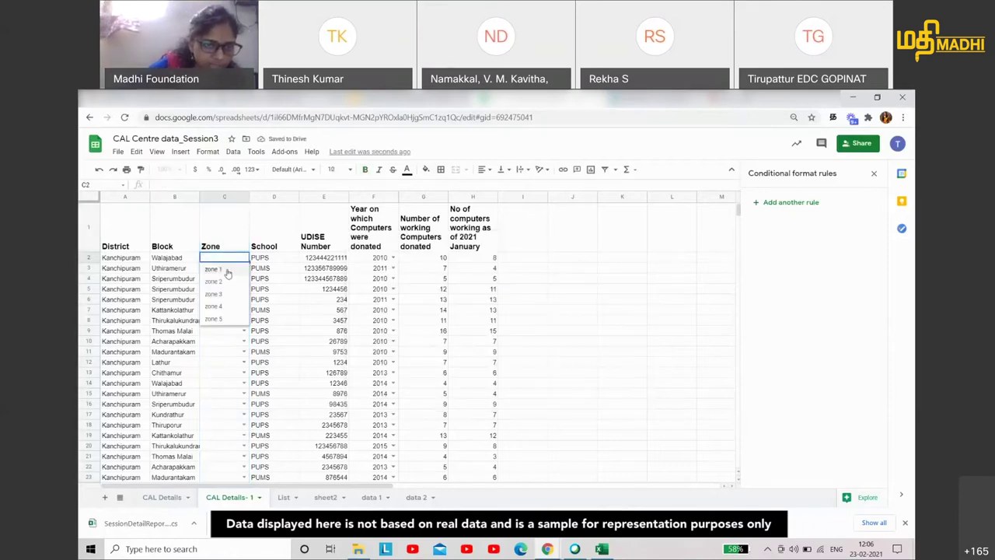
left_click(242, 277)
left_click(243, 278)
left_click(234, 302)
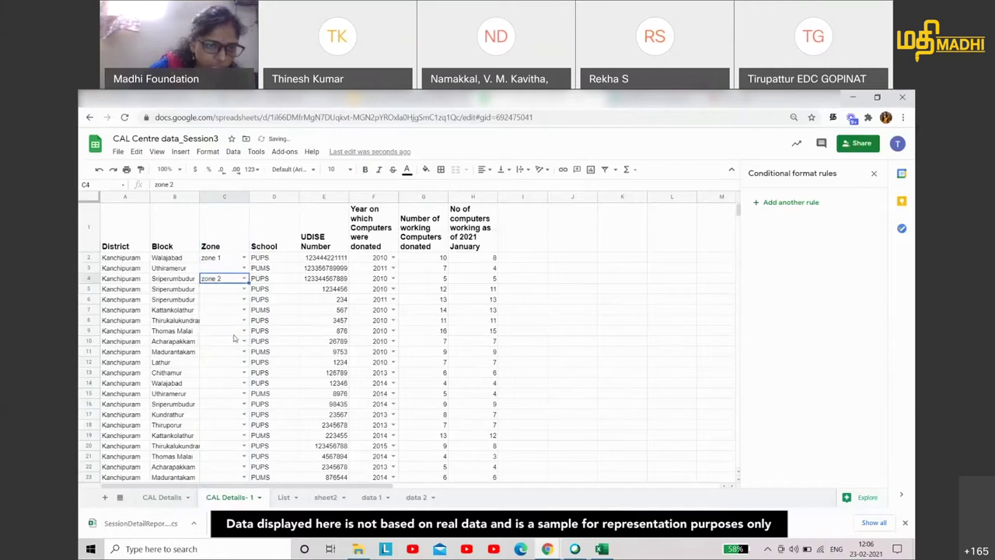
left_click(237, 333)
left_click(243, 330)
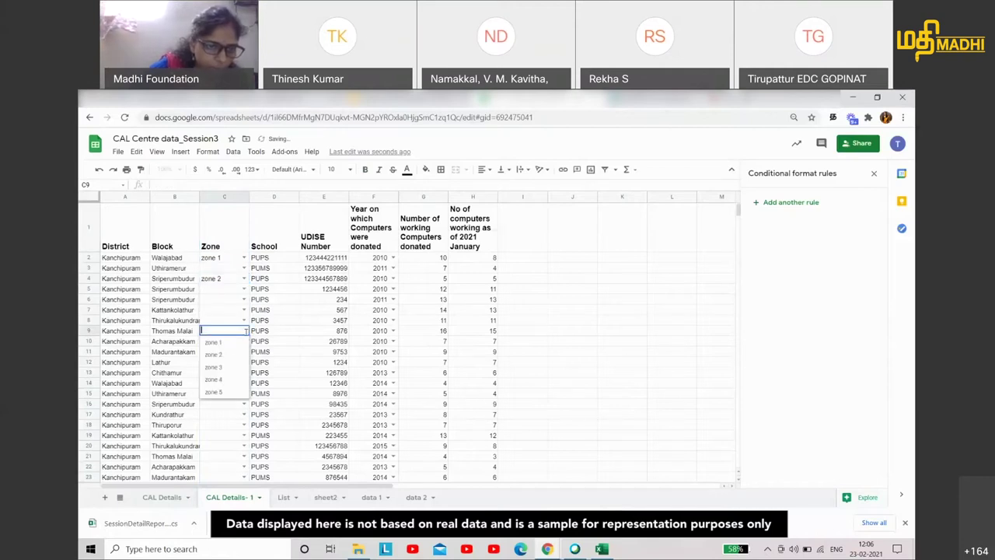
left_click(234, 393)
Enter the heading Range in cell G1 of the List sheet, above the second Kanchipuram list
left_click(175, 257)
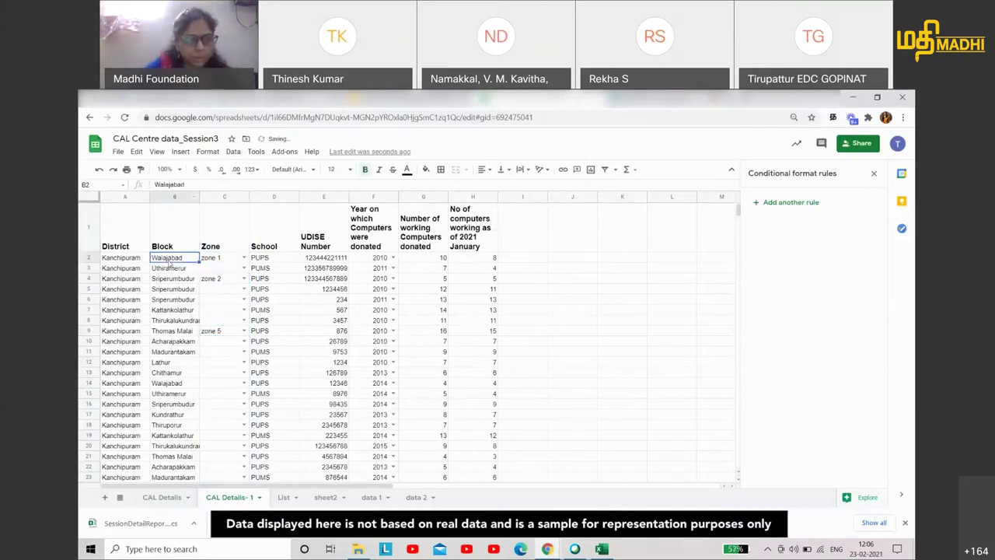
left_click(175, 196)
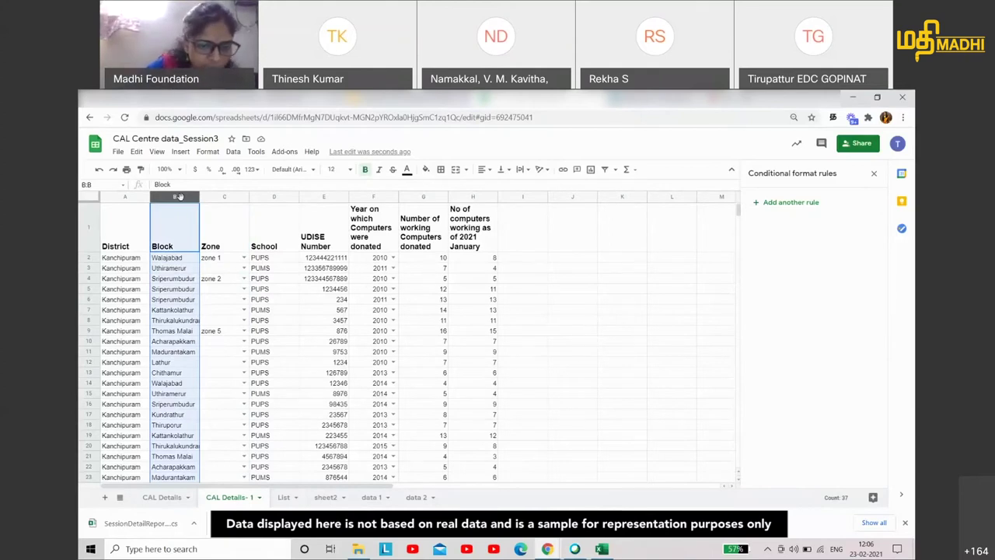
left_click(284, 497)
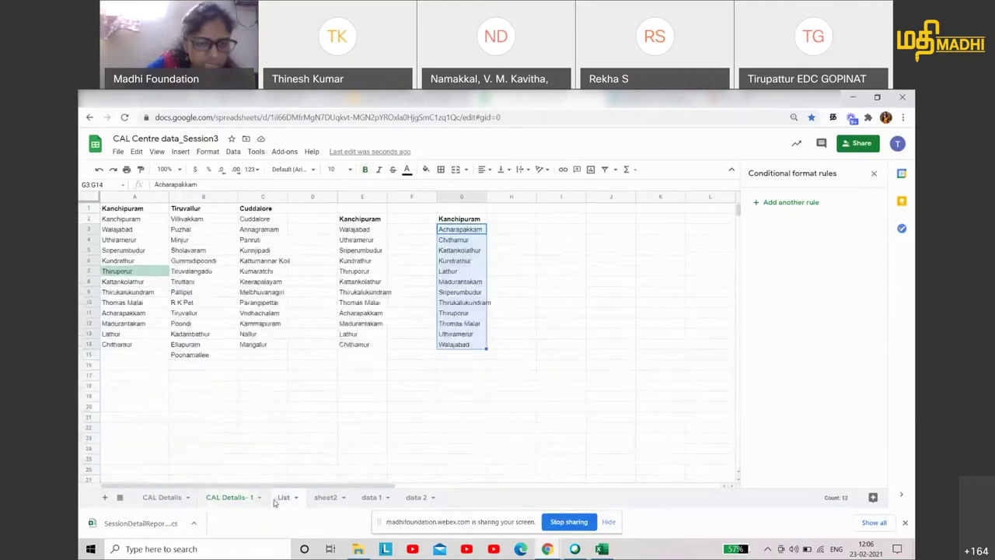
left_click(456, 233)
left_click(463, 208)
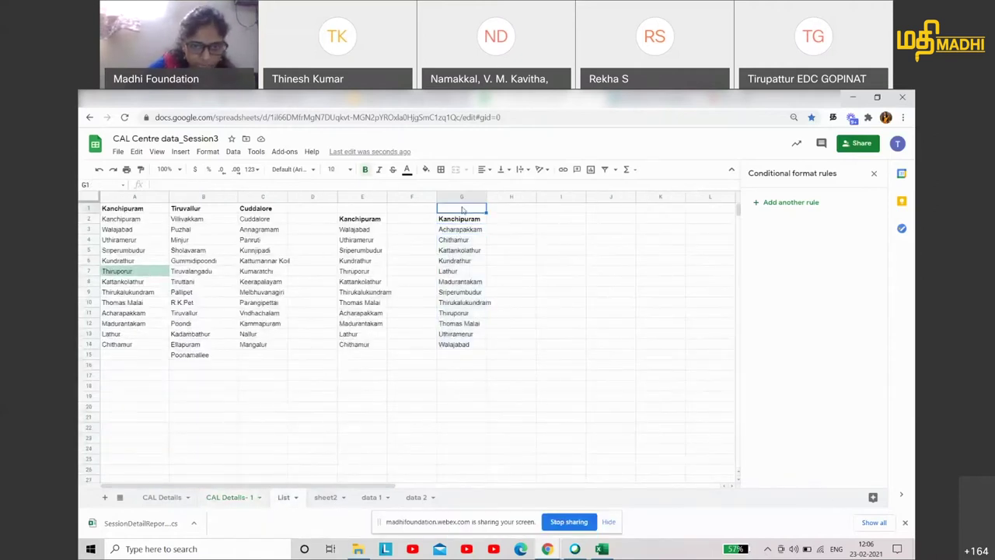
type("Rnae")
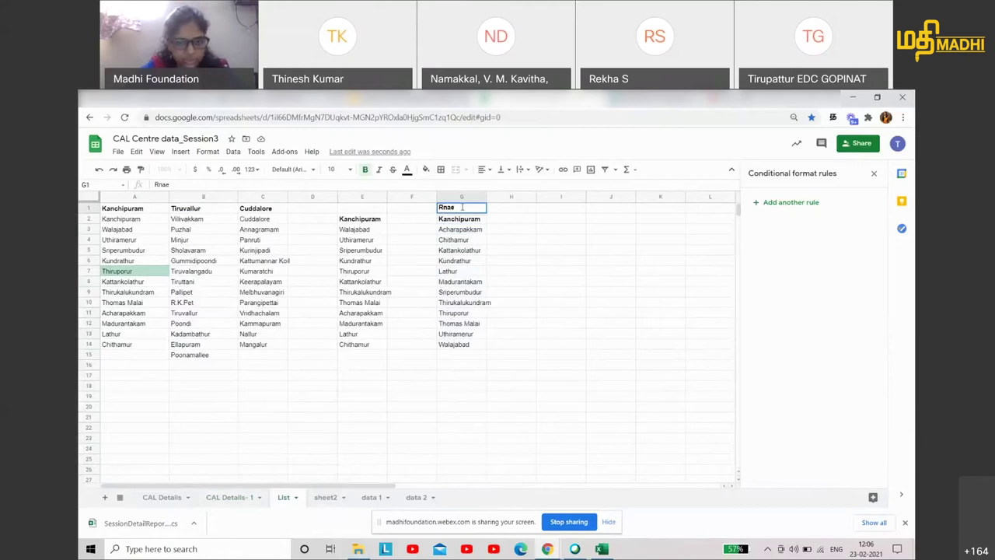
key("BackSpace")
key("BackSpace")
key("BackSpace")
key("BackSpace")
type("Range")
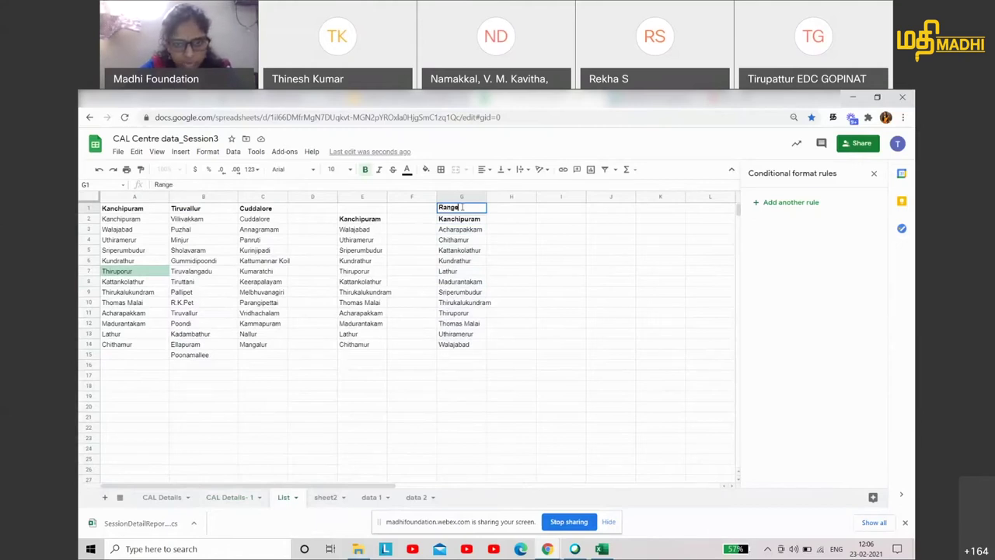
key("Return")
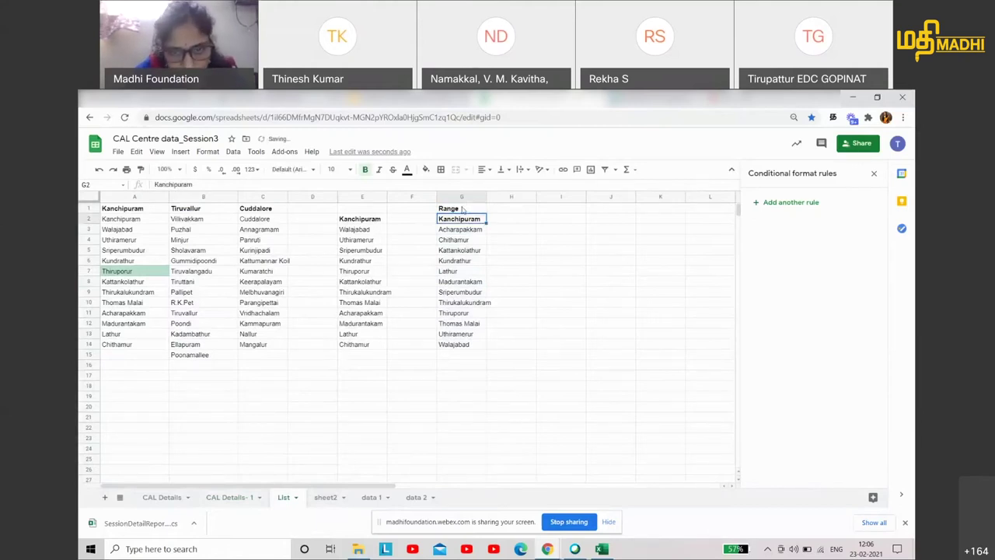
Remove the bold formatting from cells G2:G14 of the List sheet
key("shift+Down")
key("shift+Down")
key("shift+Down")
key("shift+Down")
key("shift+Down")
key("shift+Down")
key("shift+Down")
key("shift+Down")
key("shift+Down")
key("shift+Down")
key("shift+Down")
key("shift+Down")
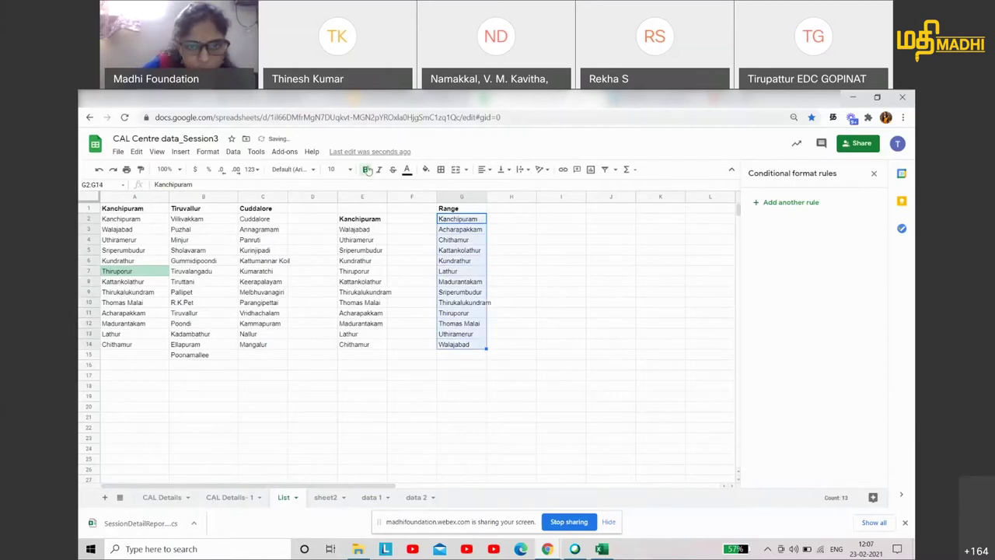
left_click(611, 284)
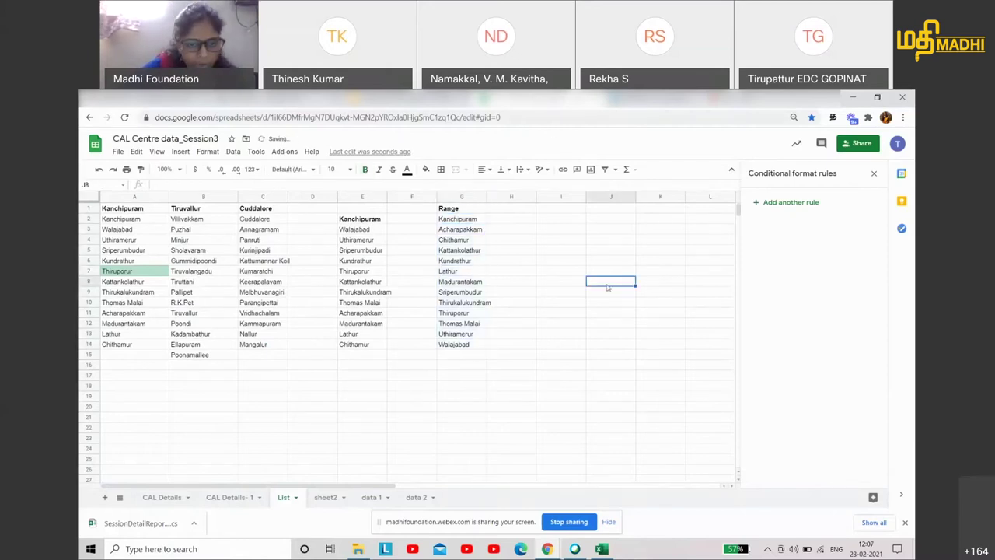
Open data validation for the Block column of CAL Details- 1 and set its cell range to B2:B1000
left_click(229, 497)
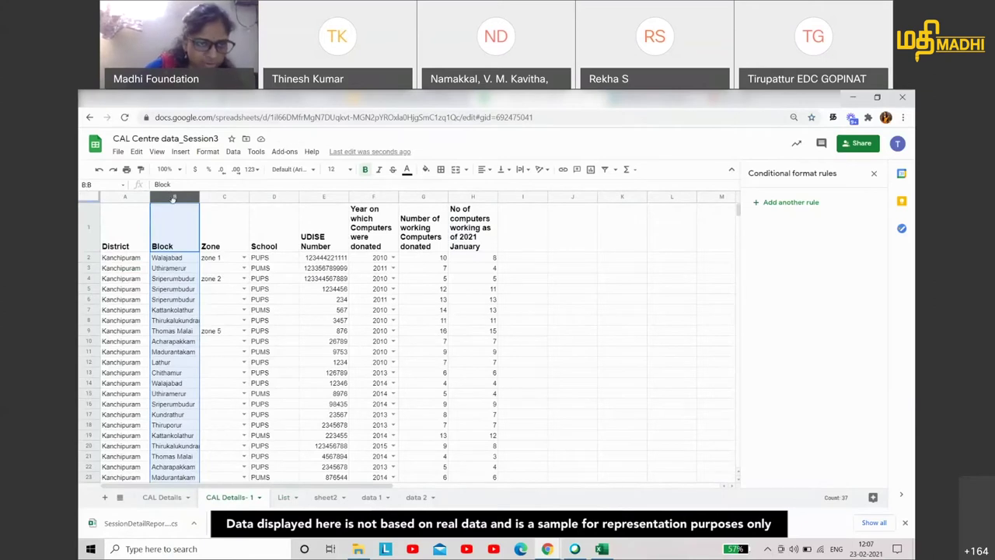
left_click(232, 152)
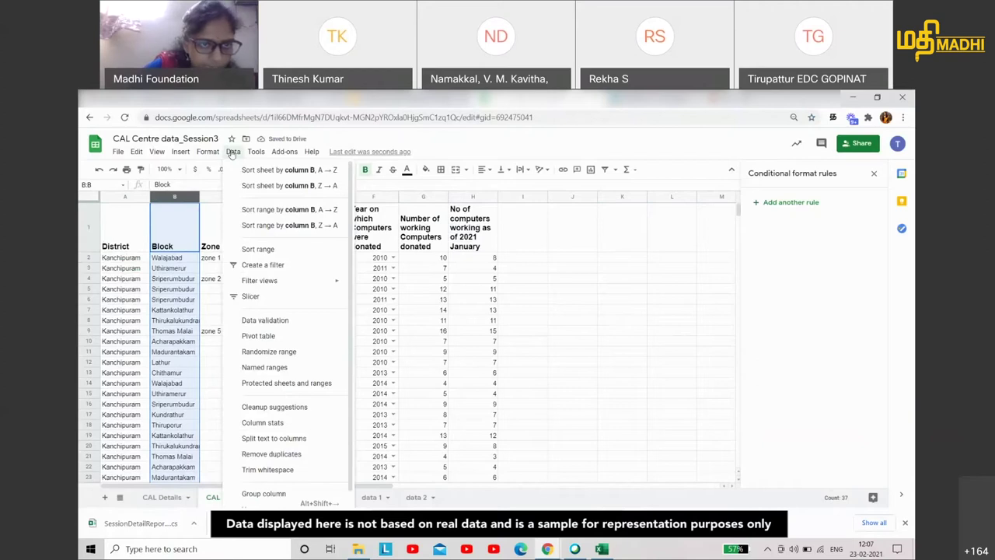
left_click(272, 321)
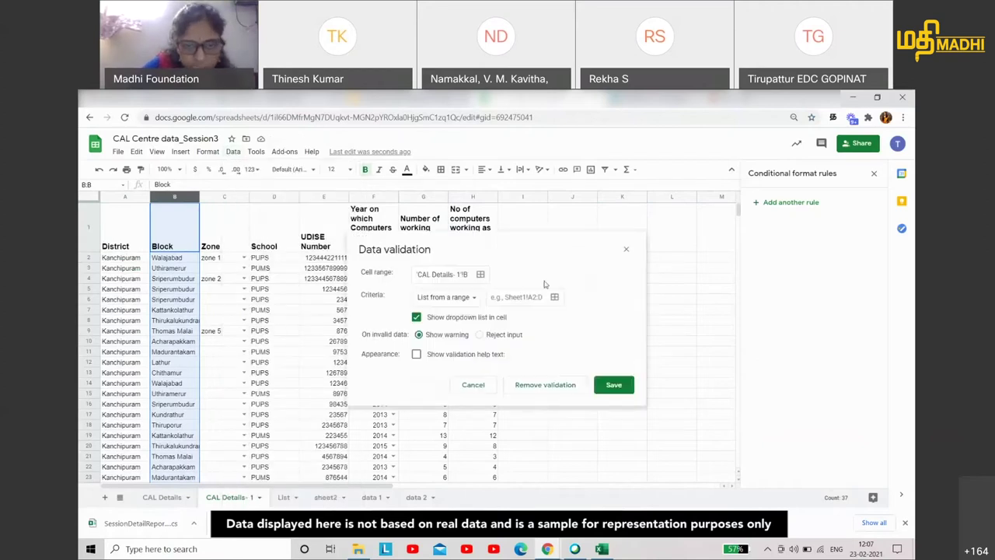
left_click(446, 274)
key("End")
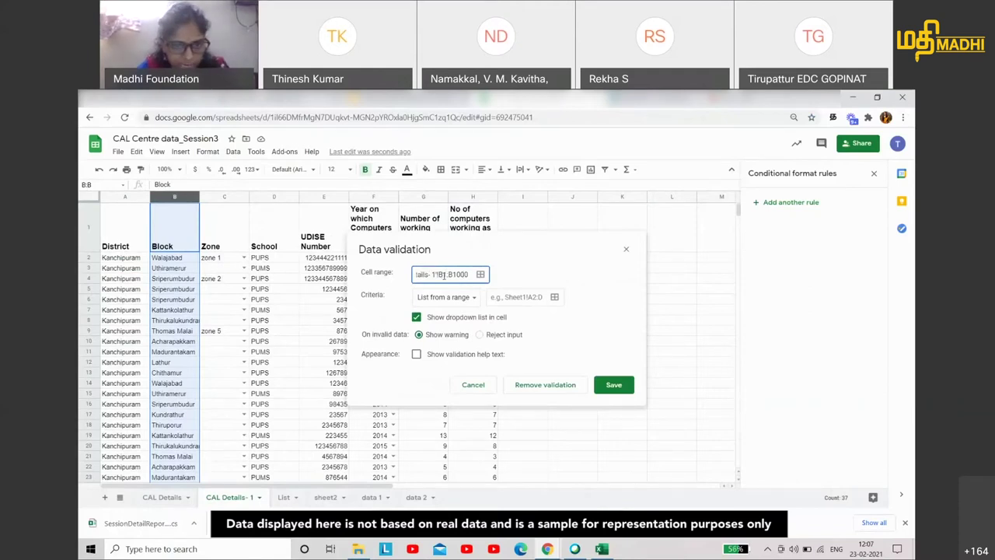
left_click(444, 275)
key("BackSpace")
type("2")
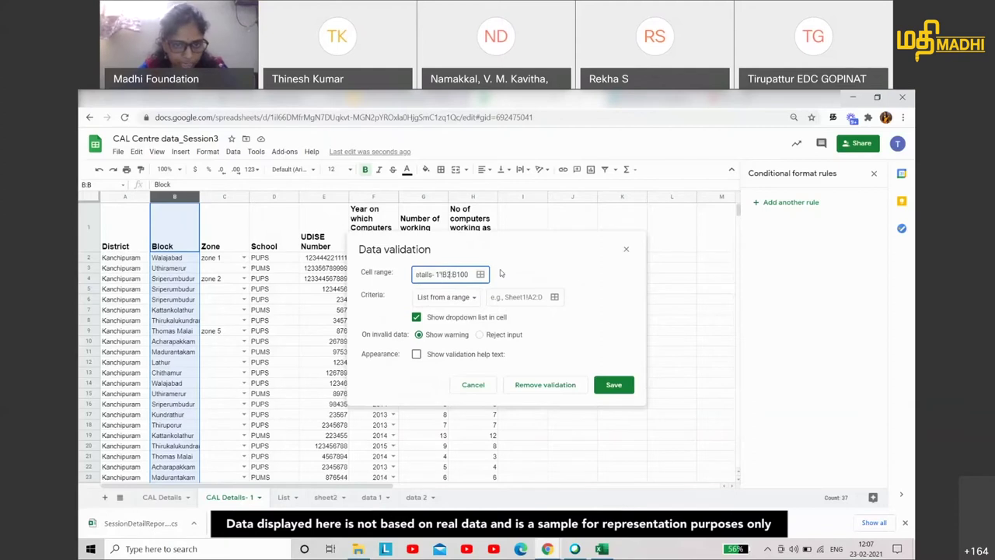
left_click(187, 260)
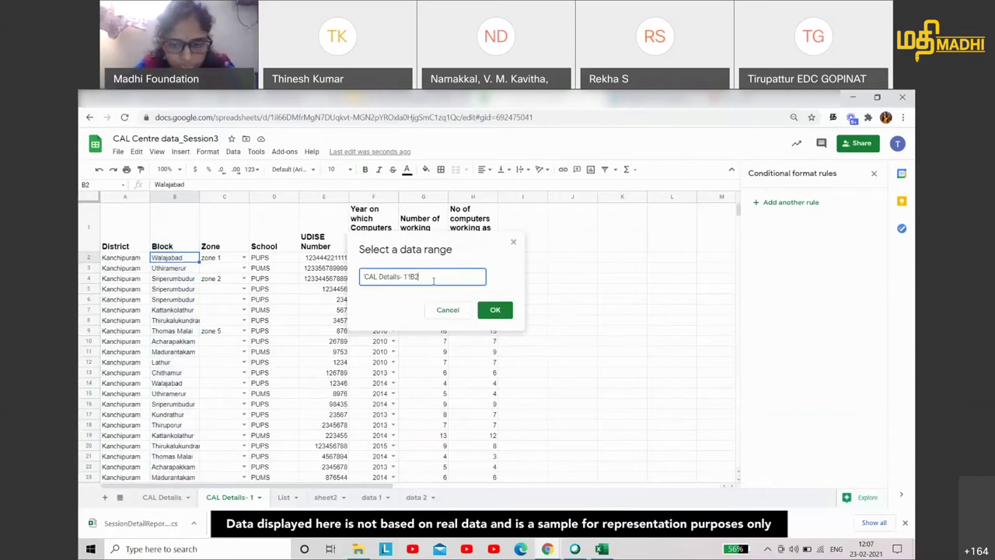
type(":B100")
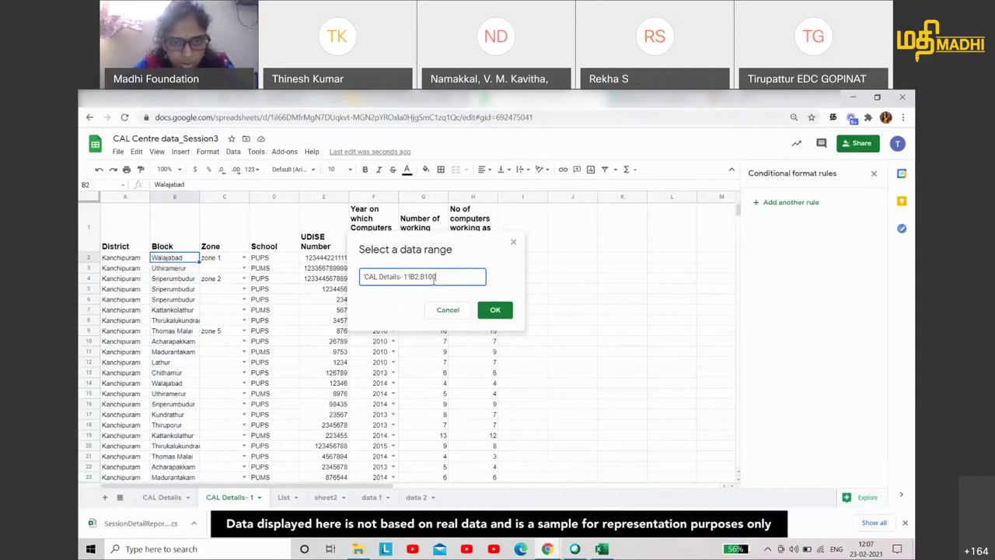
type("0")
left_click(493, 311)
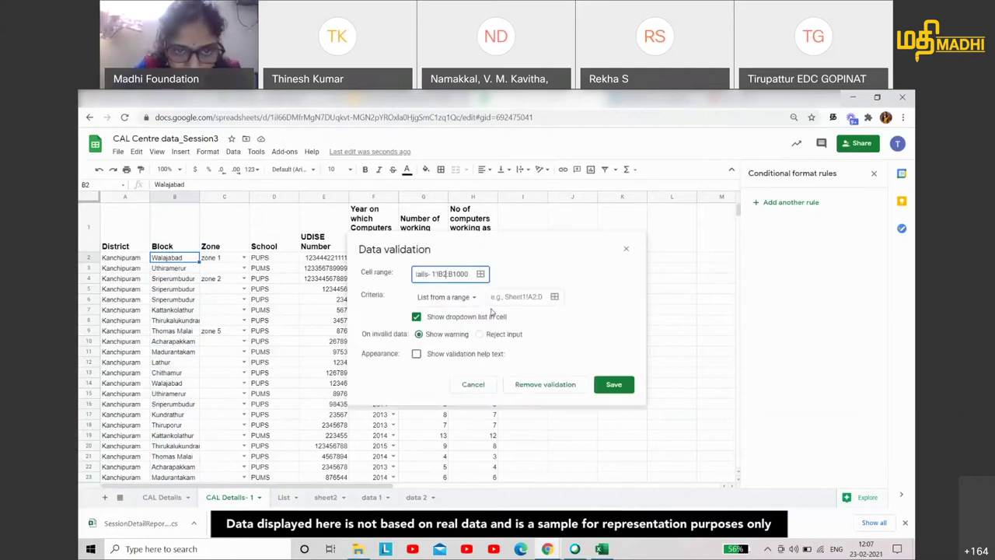
Set the Block validation criteria to List from a range, using cells G2:G14 of the List sheet
left_click(446, 298)
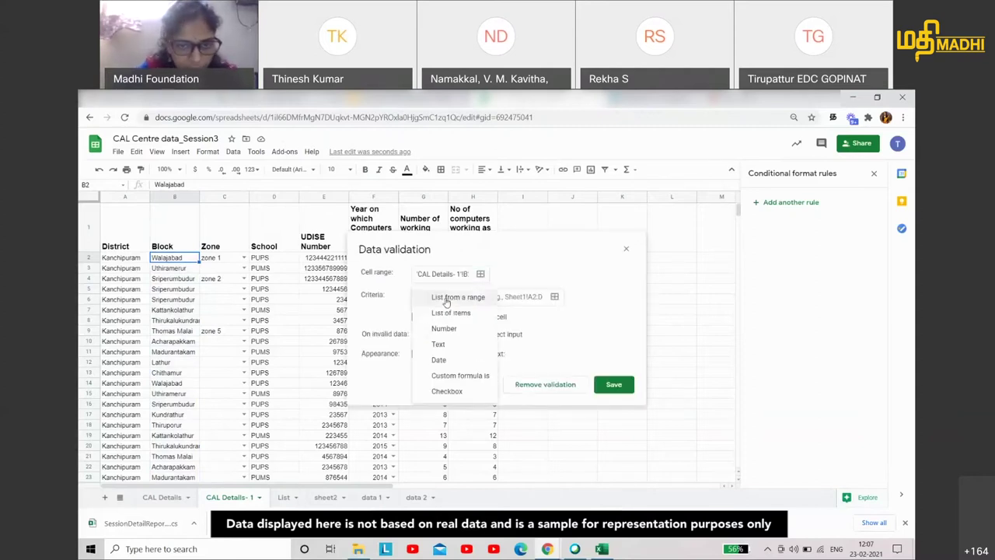
left_click(447, 300)
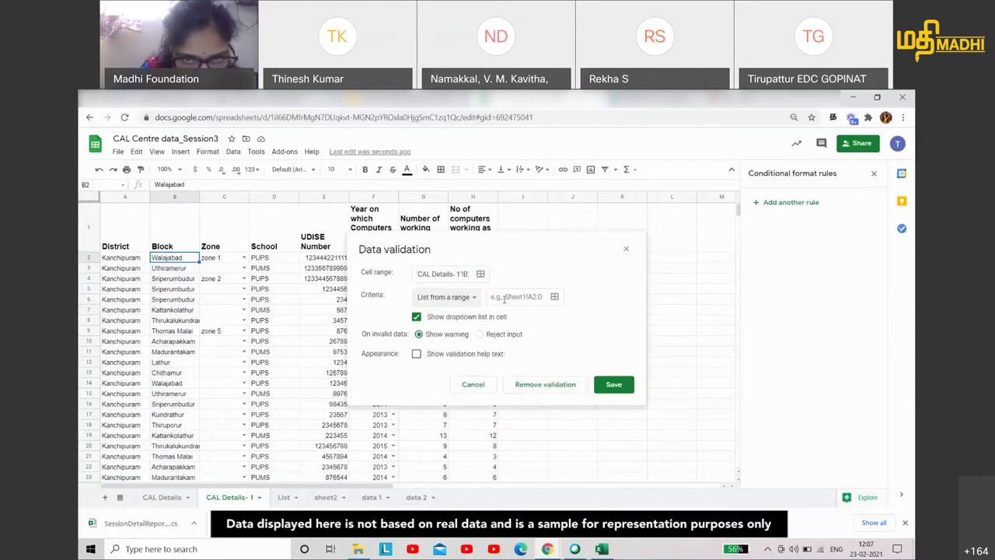
left_click(504, 298)
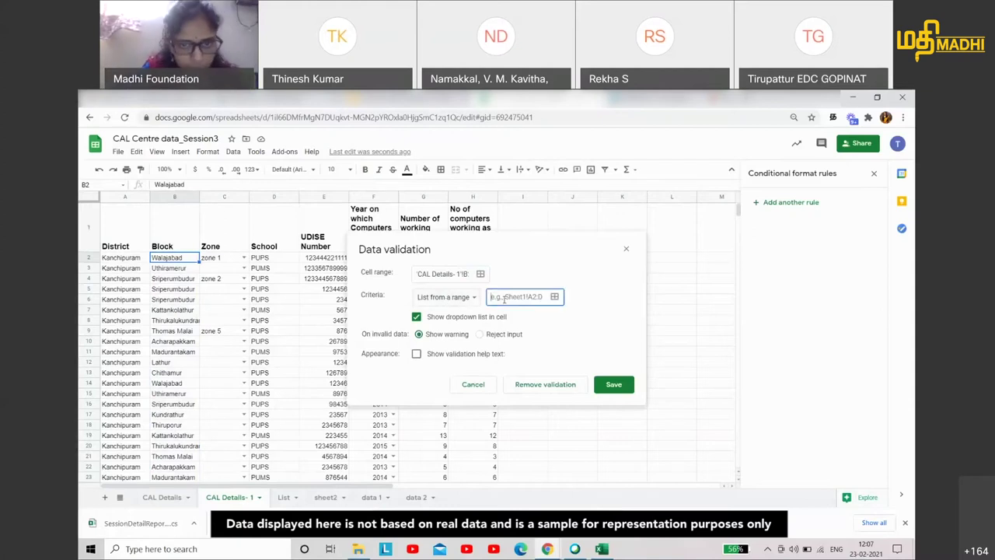
left_click(555, 297)
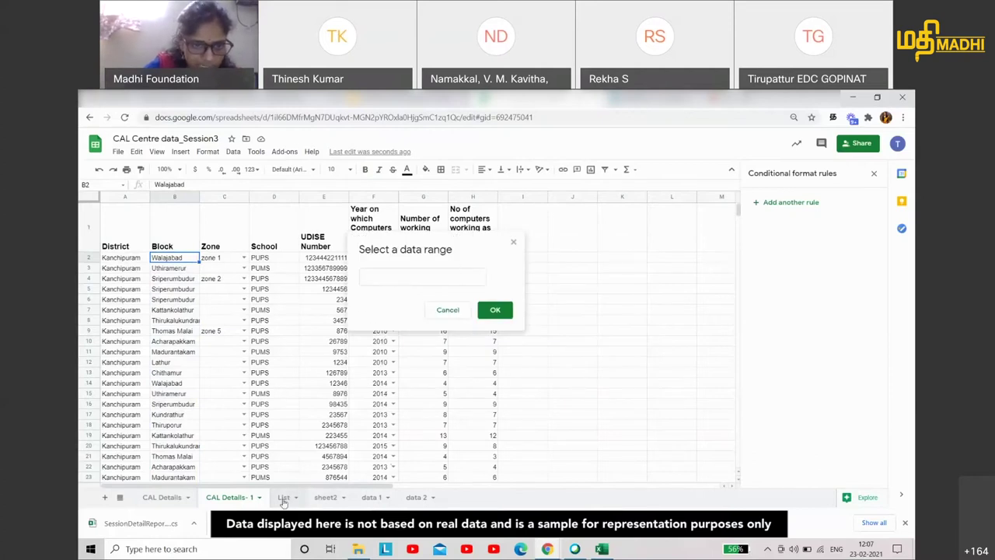
left_click(284, 497)
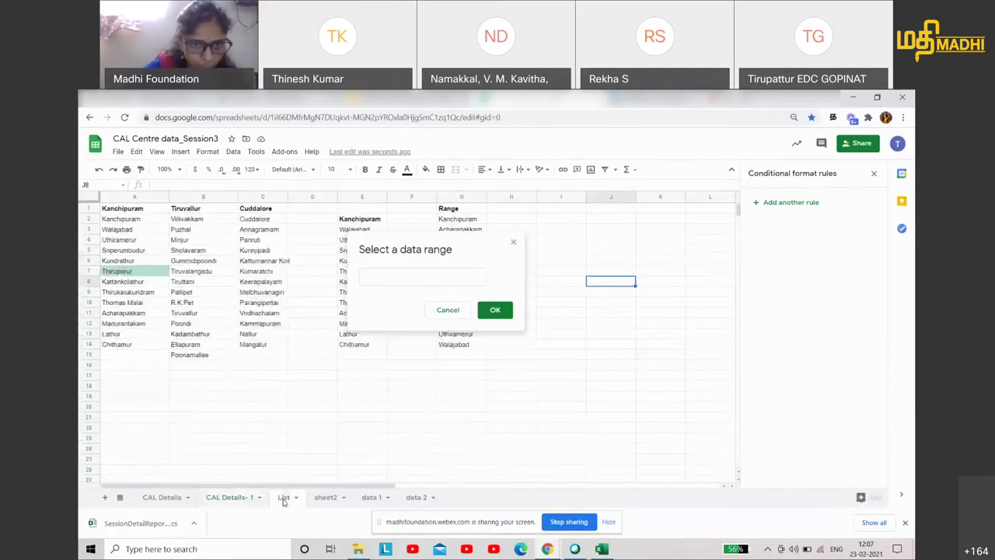
left_click(441, 221)
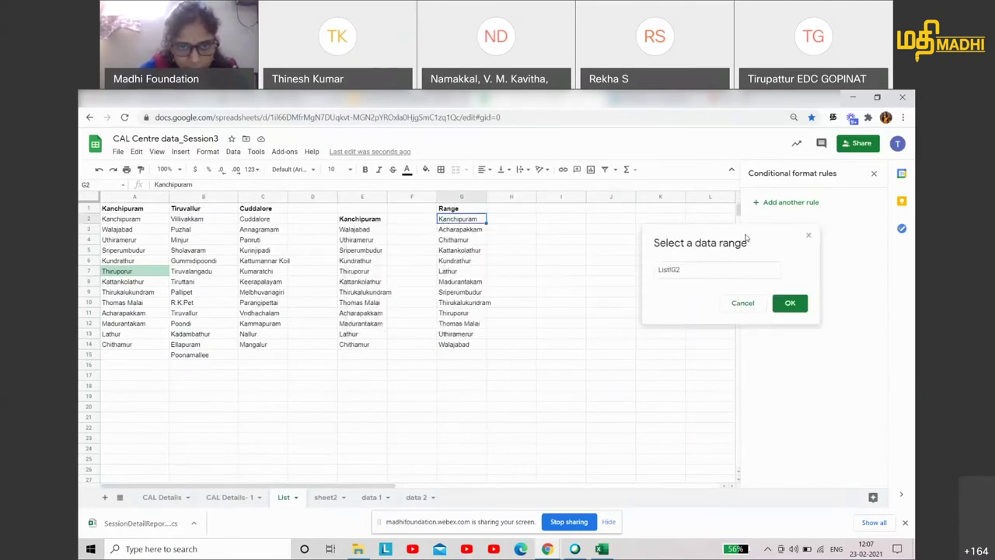
left_click(456, 347, "shift")
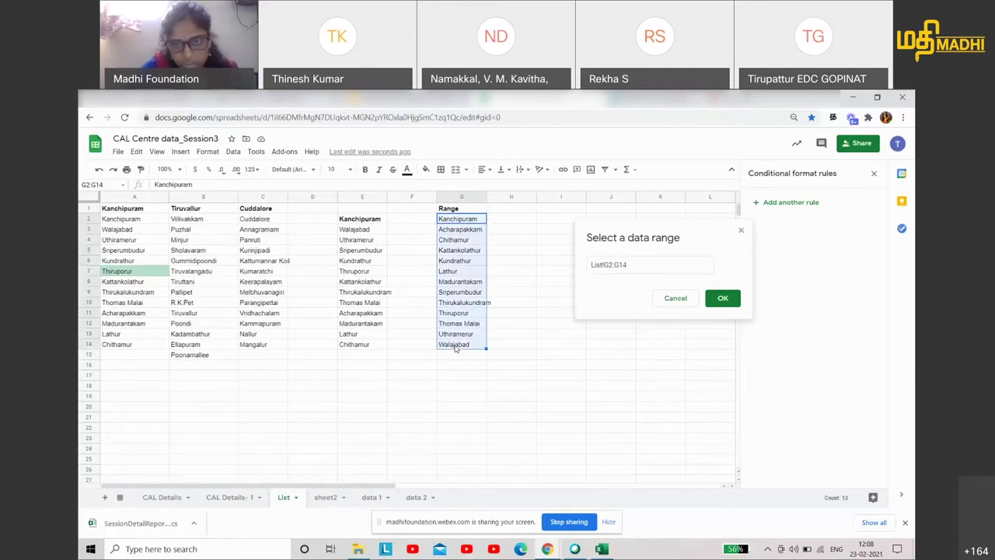
left_click(721, 299)
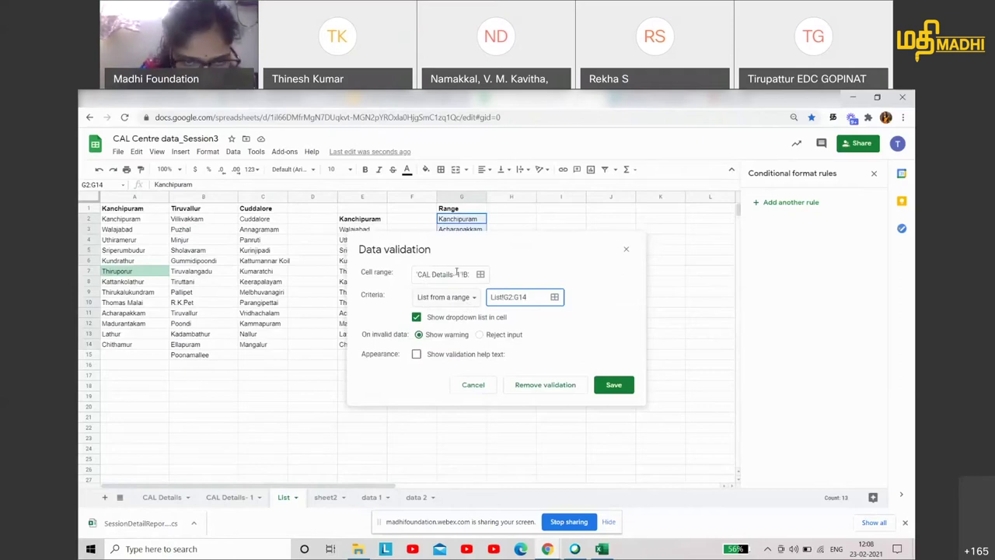
Review the source list against the validation range, save the Block rule and return to CAL Details- 1
left_click(237, 498)
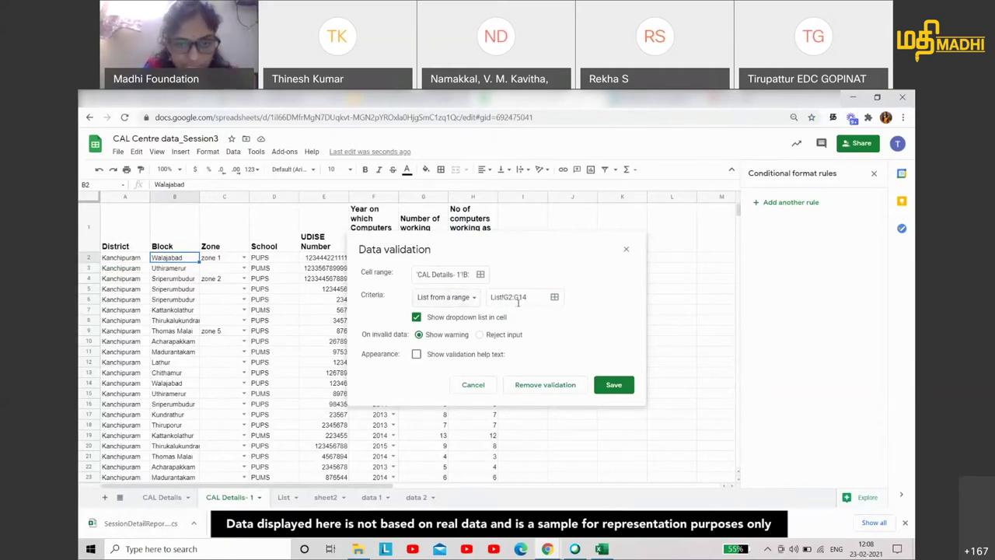
left_click(284, 497)
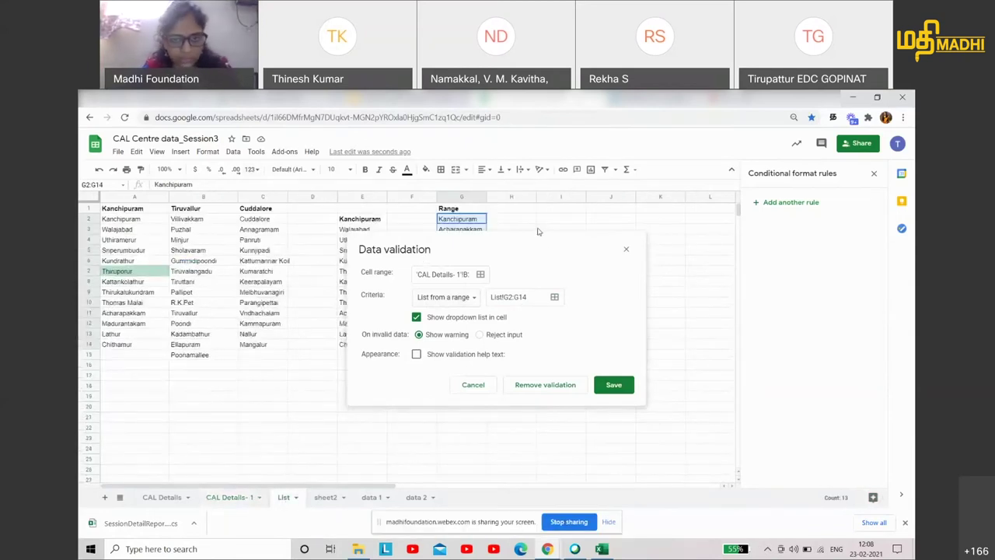
left_click_drag(544, 247, 586, 335)
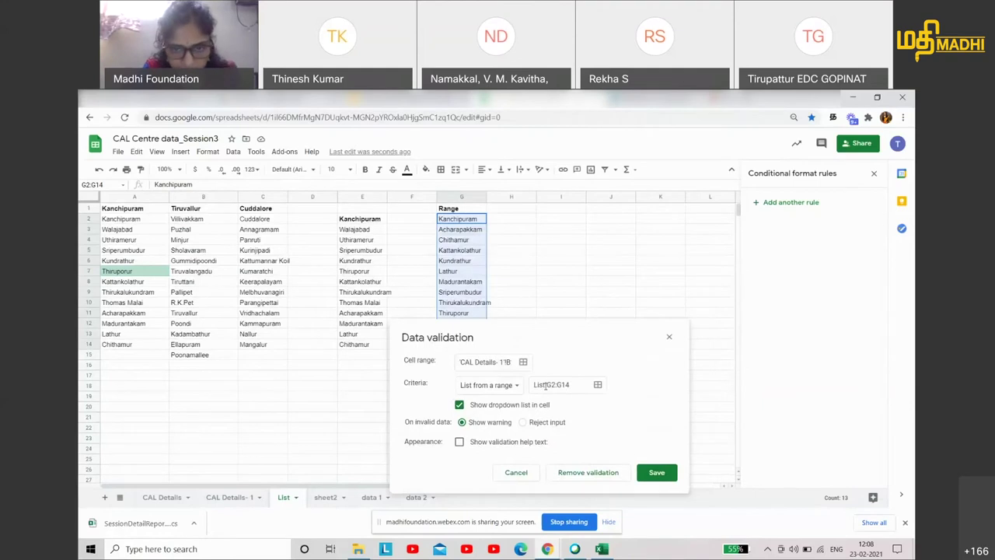
left_click(549, 384)
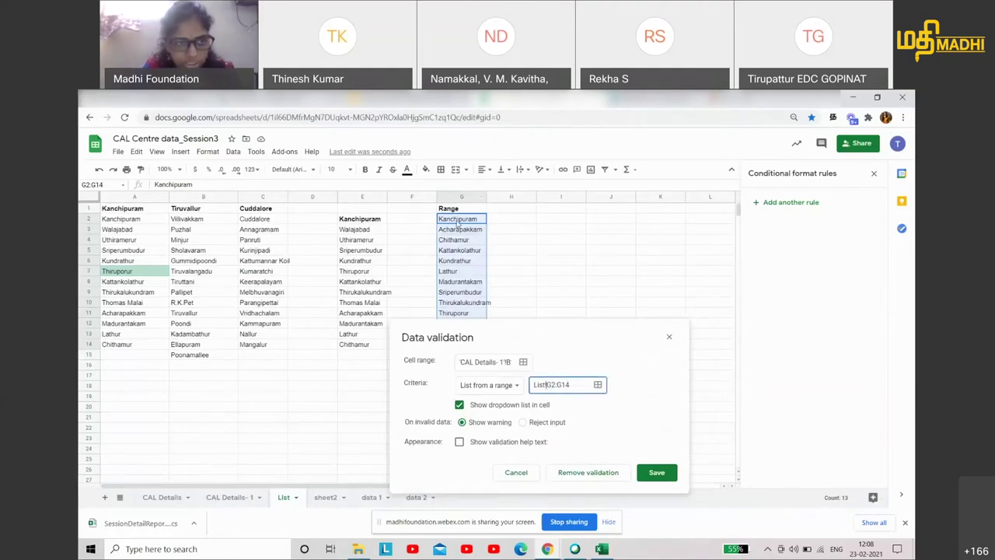
scroll(462, 291, "down", 2)
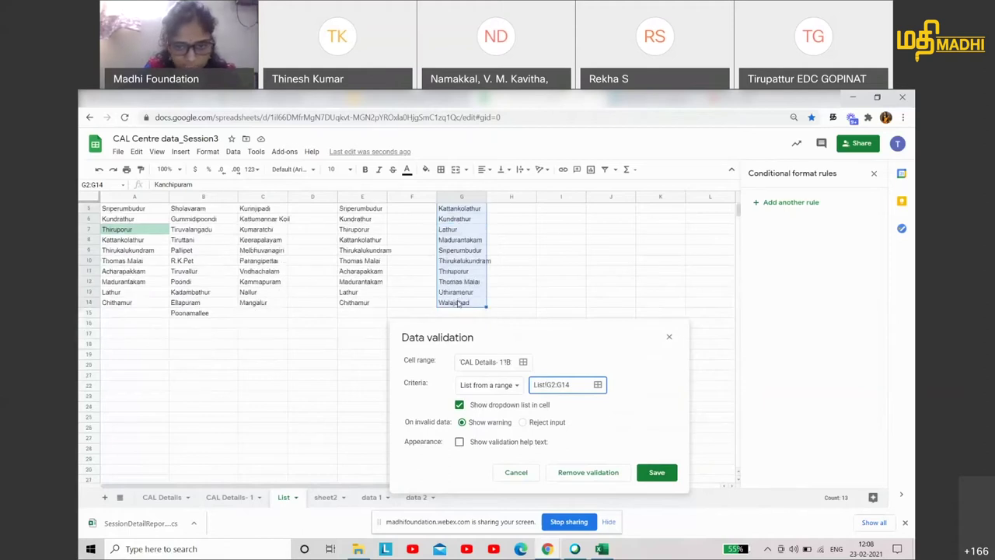
left_click(660, 472)
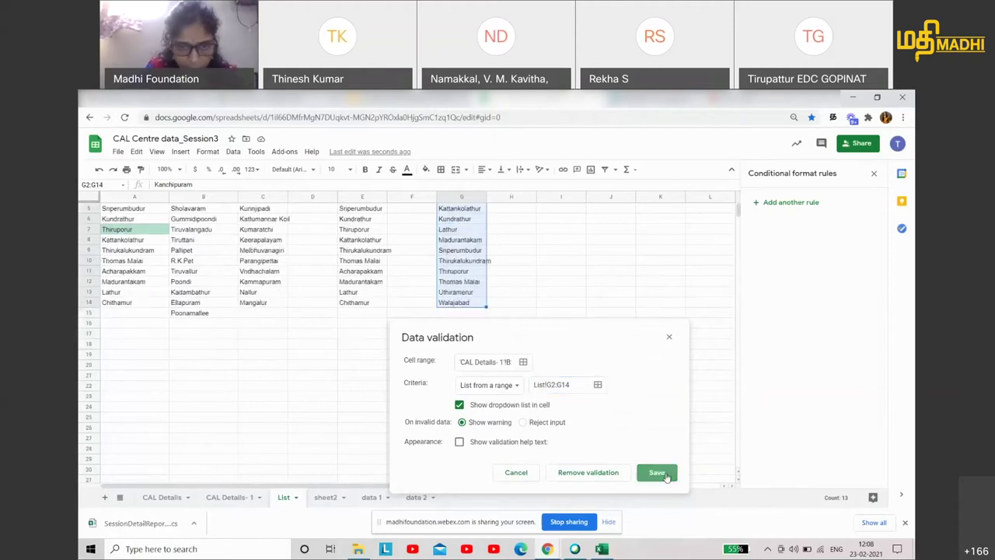
left_click(229, 497)
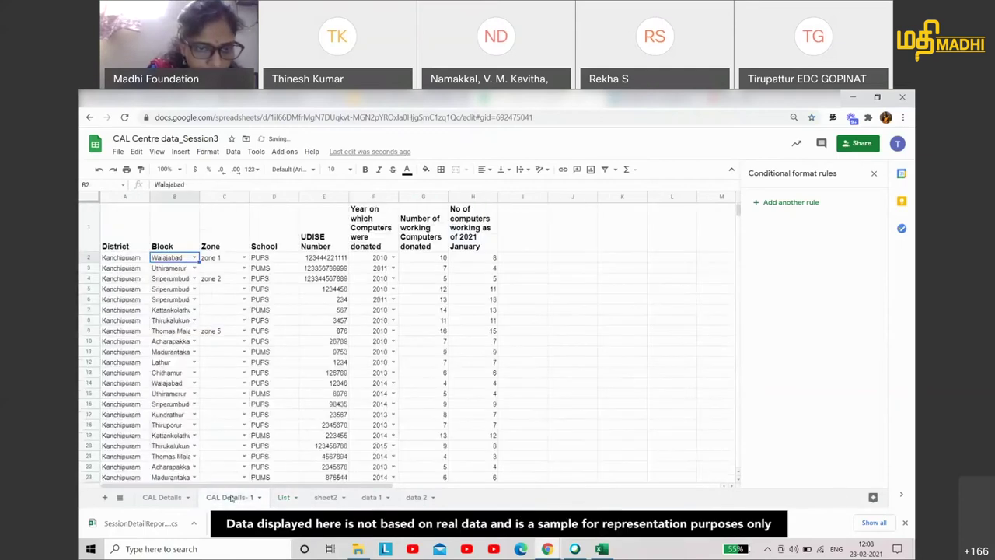
Use the Block dropdowns to choose Kundrathur in B2, Chithamur in B38 and Madurantakam in B39
left_click(194, 257)
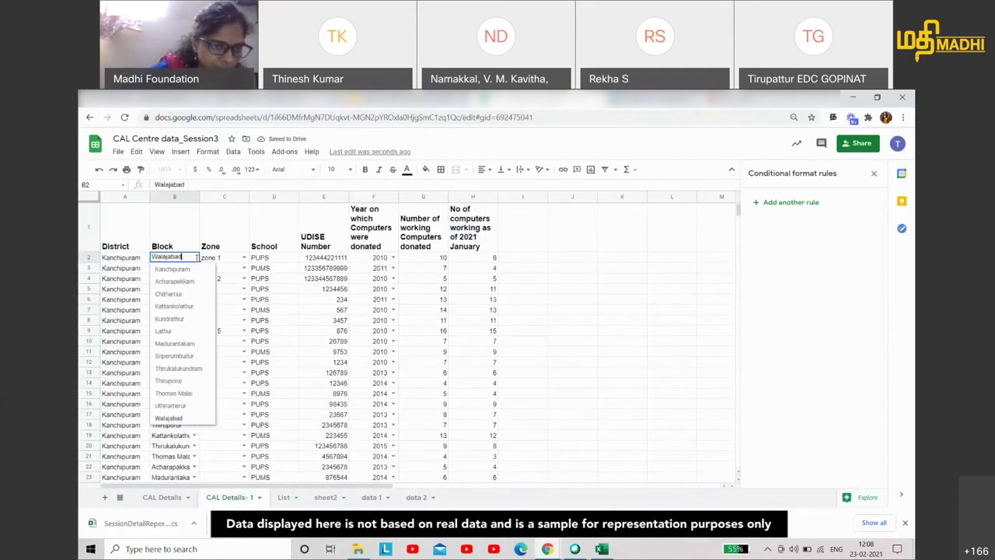
left_click(178, 319)
scroll(183, 311, "down", 5)
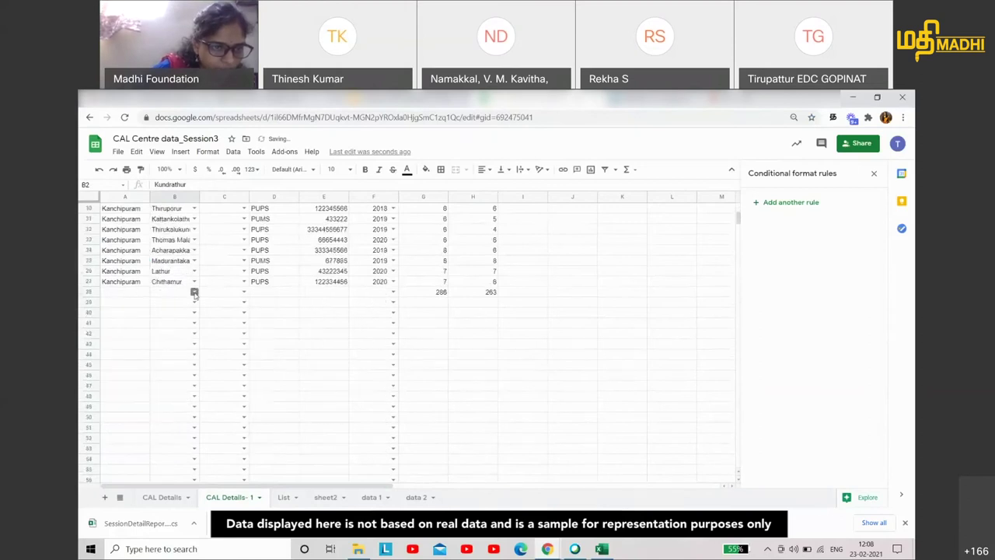
left_click(194, 293)
left_click(184, 329)
left_click(194, 302)
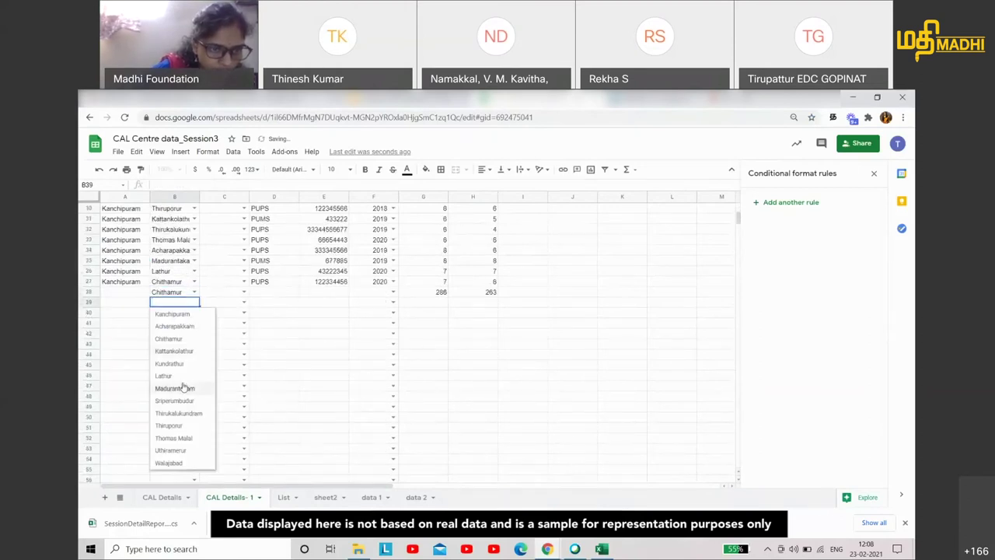
left_click(184, 387)
Check how far the Block dropdowns extend down column B, from B40 to the last row and back up
left_click(181, 317)
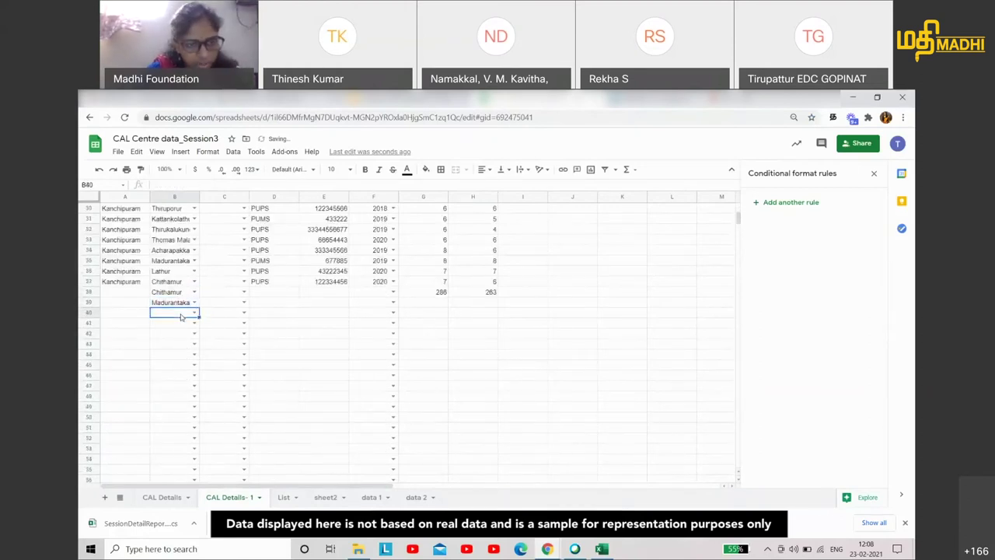
scroll(181, 316, "down", 3)
key("ctrl+shift+Down")
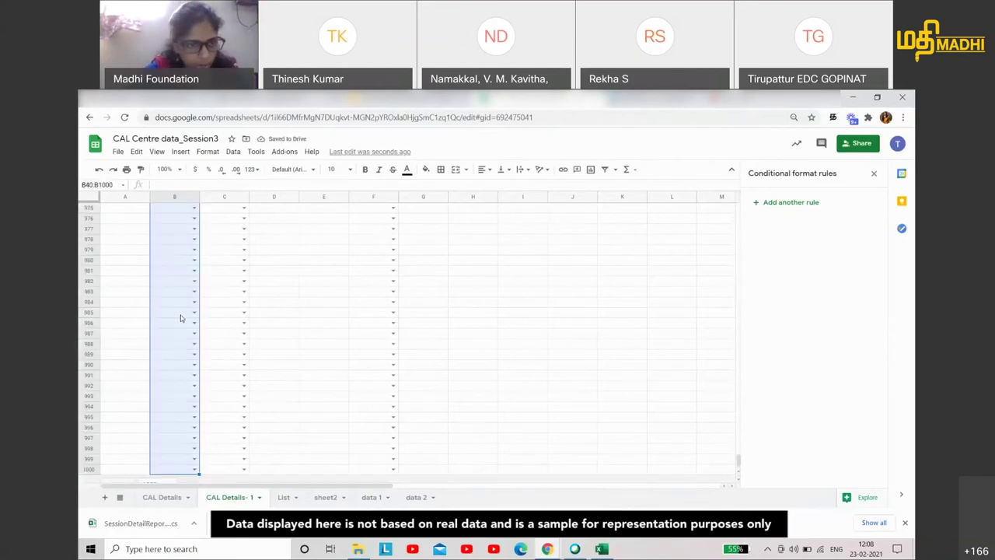
scroll(168, 399, "up", 4)
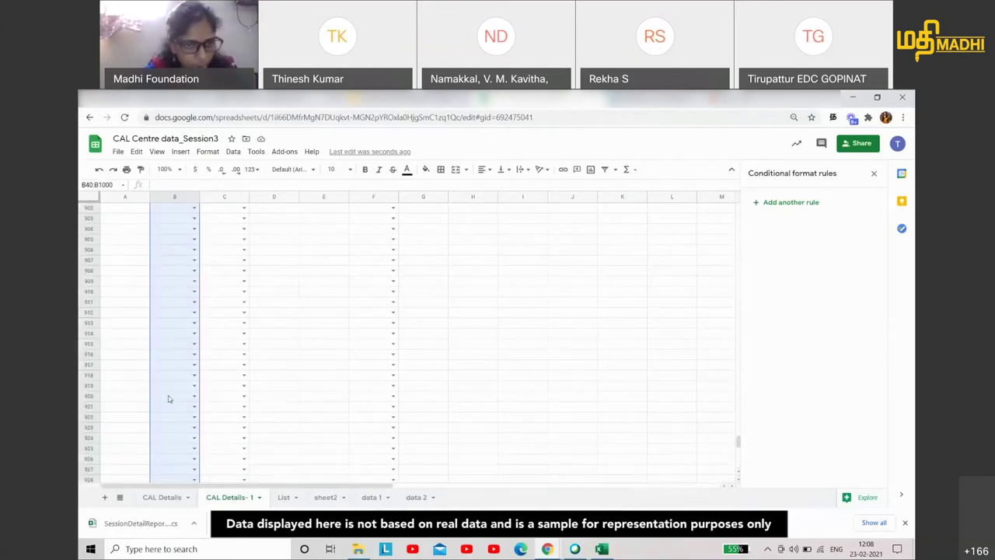
key("ctrl+shift+Up")
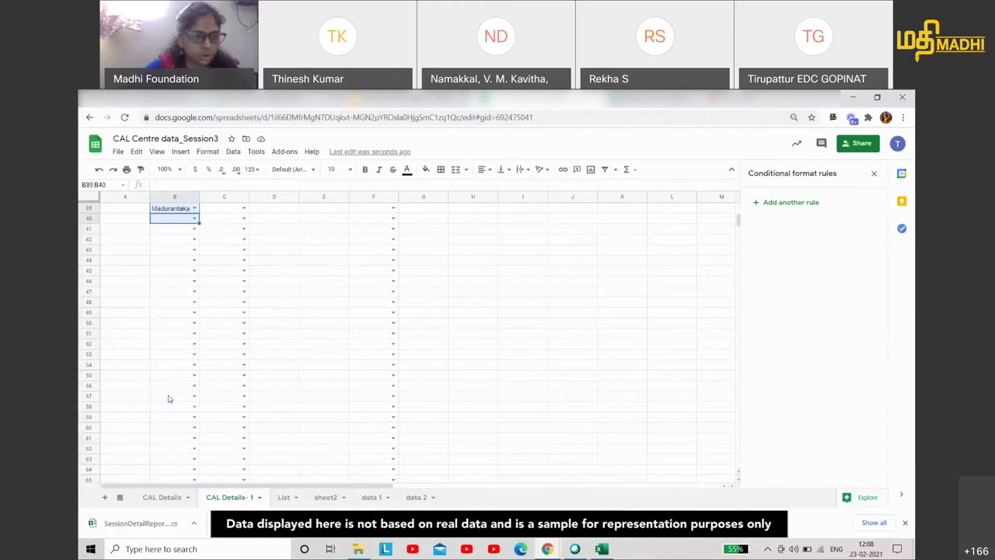
scroll(169, 399, "up", 6)
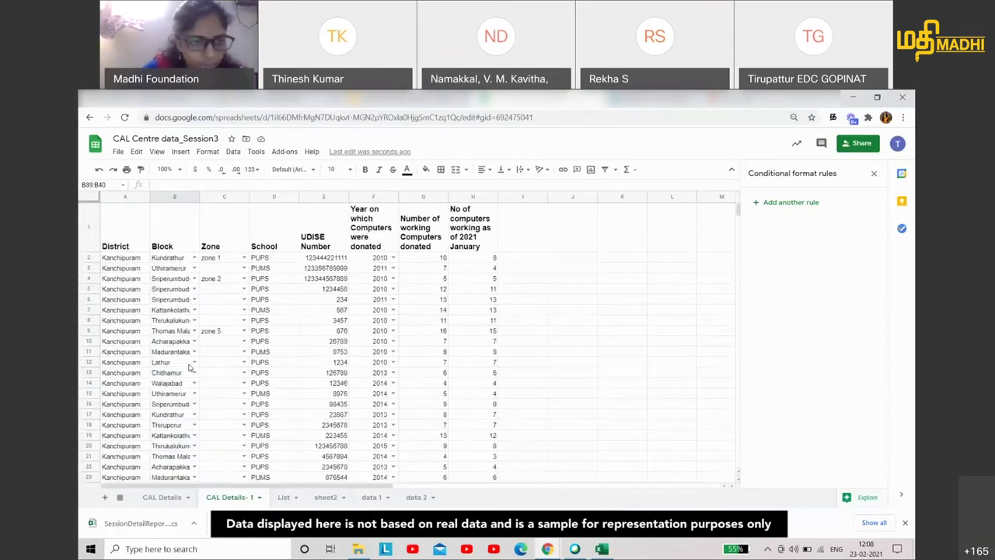
left_click(186, 266)
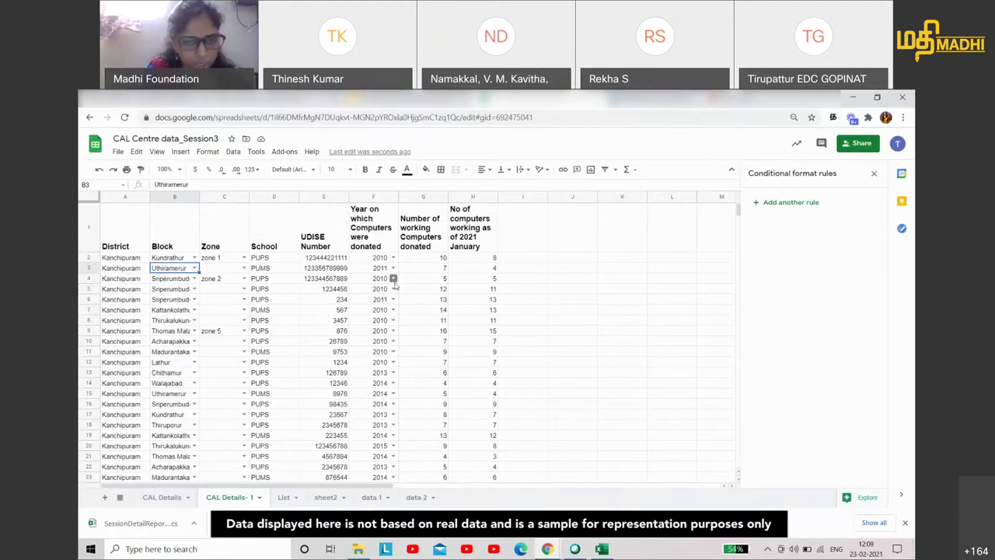
Enter the heading Date in cell I1 of CAL Details- 1
left_click(537, 197)
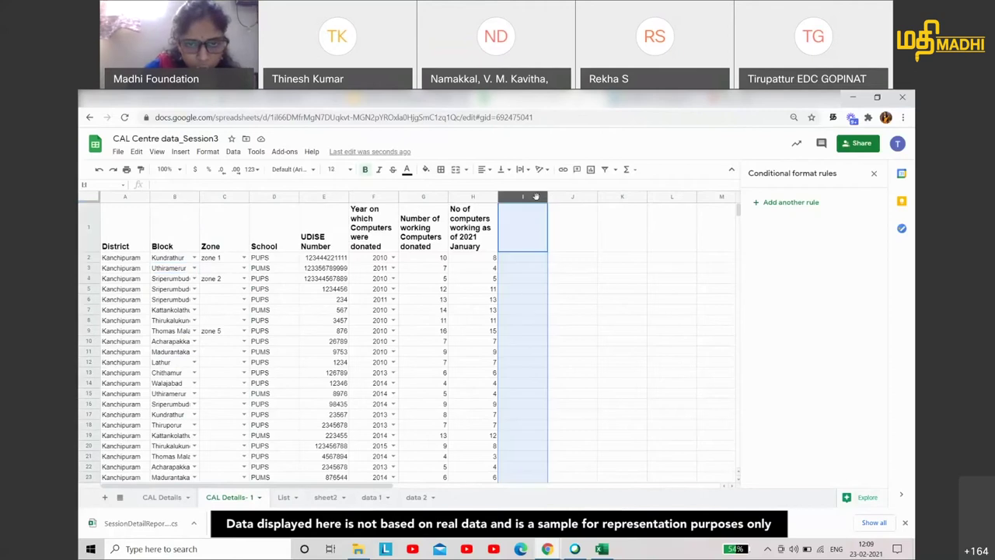
left_click(533, 229)
type("Date")
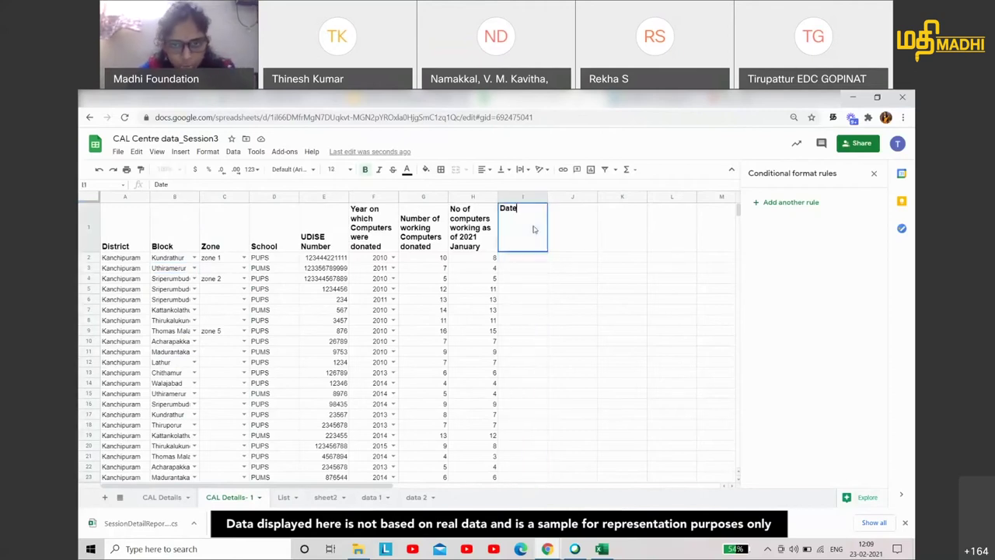
key("Return")
Open data validation for the Date column and set its cell range to I2:I1000
left_click(525, 197)
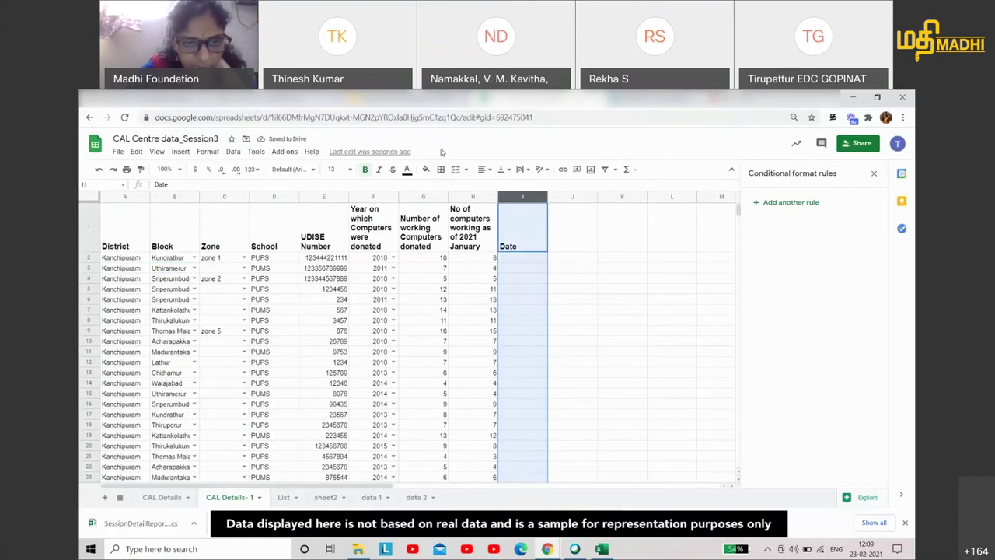
left_click(232, 152)
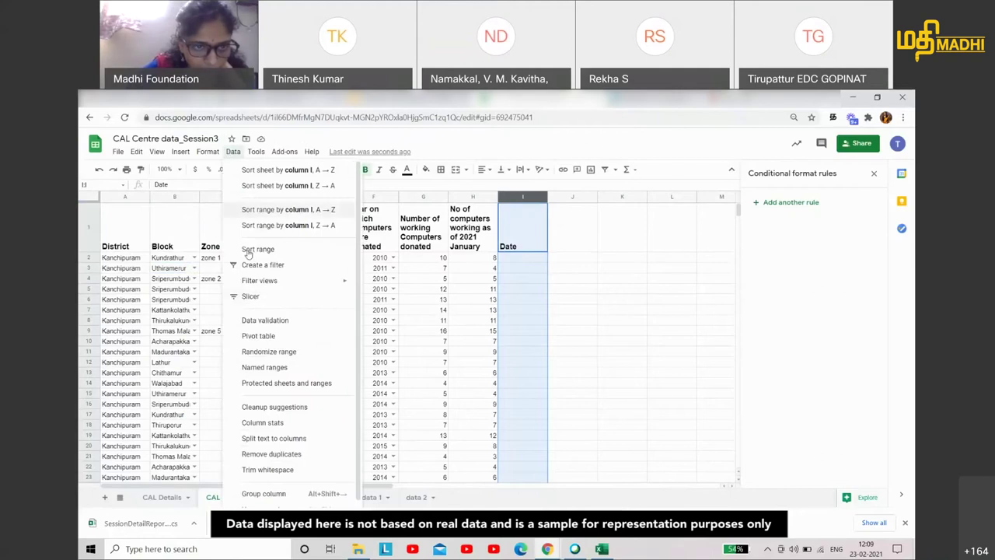
left_click(264, 321)
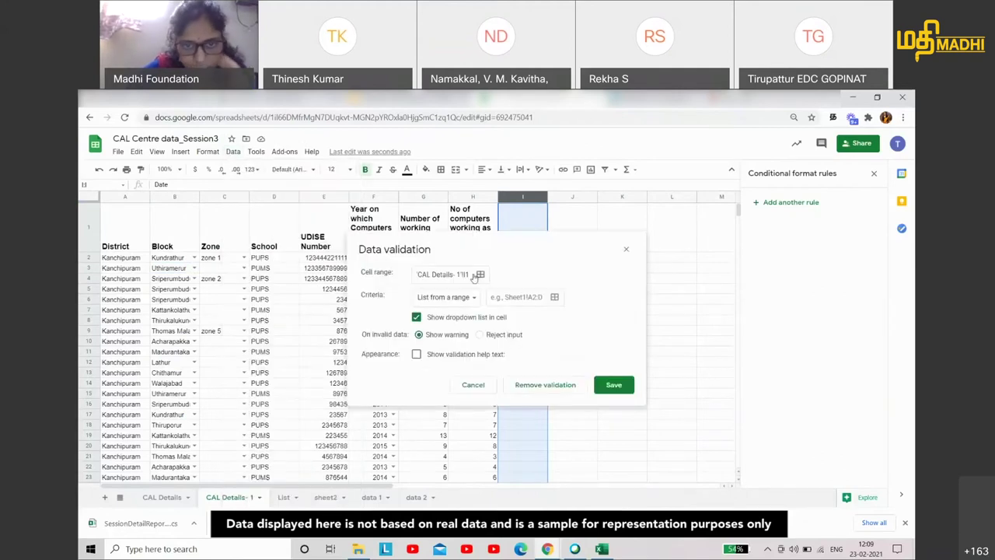
left_click(460, 276)
type(":I1000")
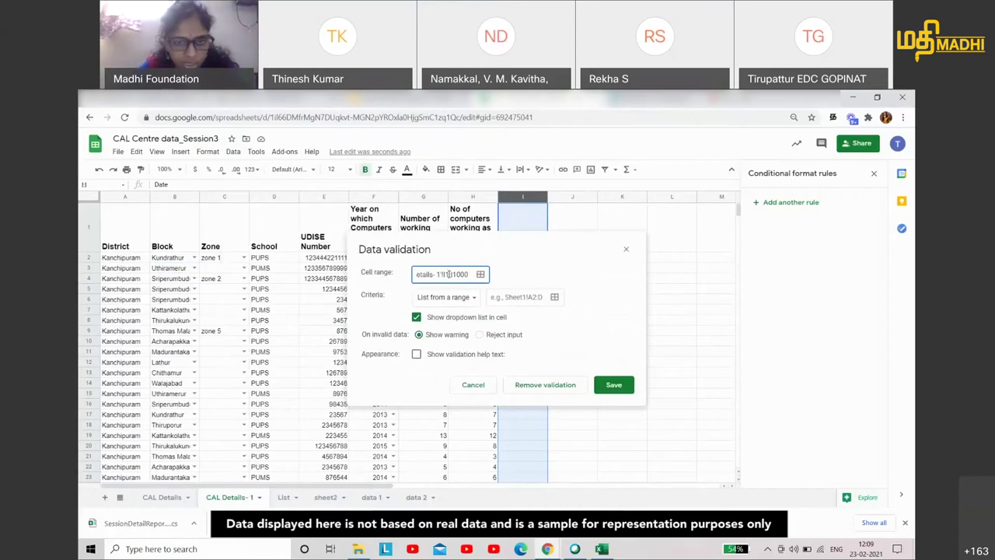
left_click(448, 275)
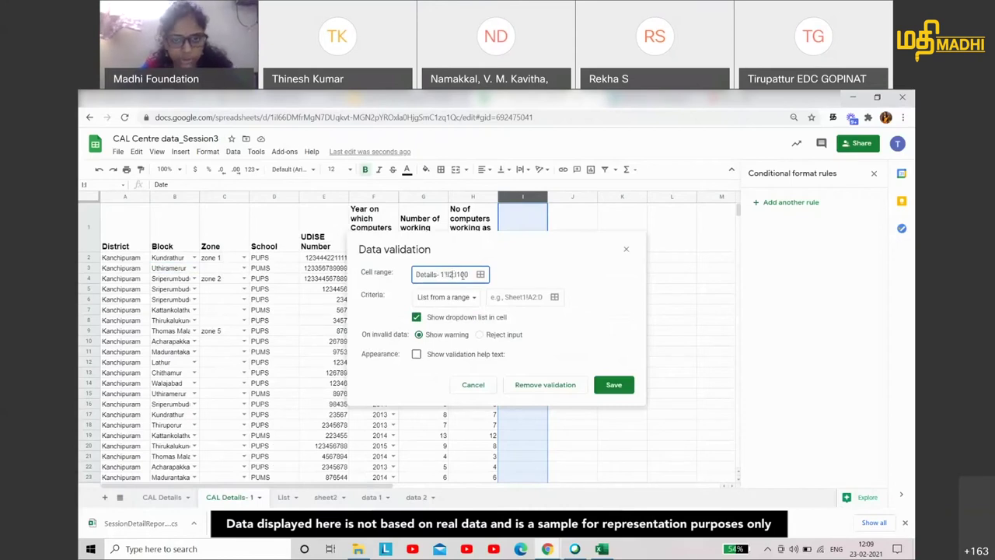
key("BackSpace")
type("2")
Set the Date column's validation criteria to Date, is valid date, and save the rule
left_click(471, 298)
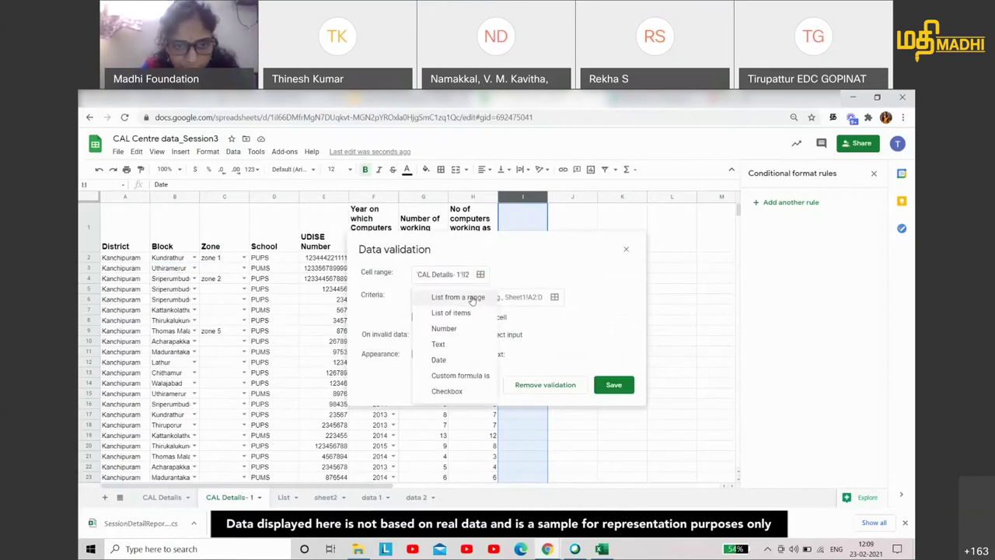
left_click(460, 362)
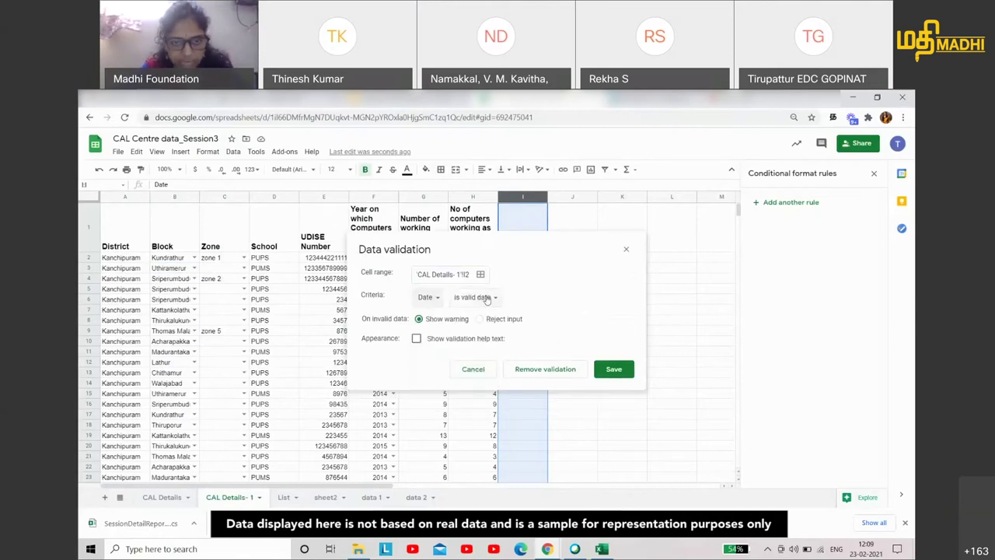
left_click(619, 373)
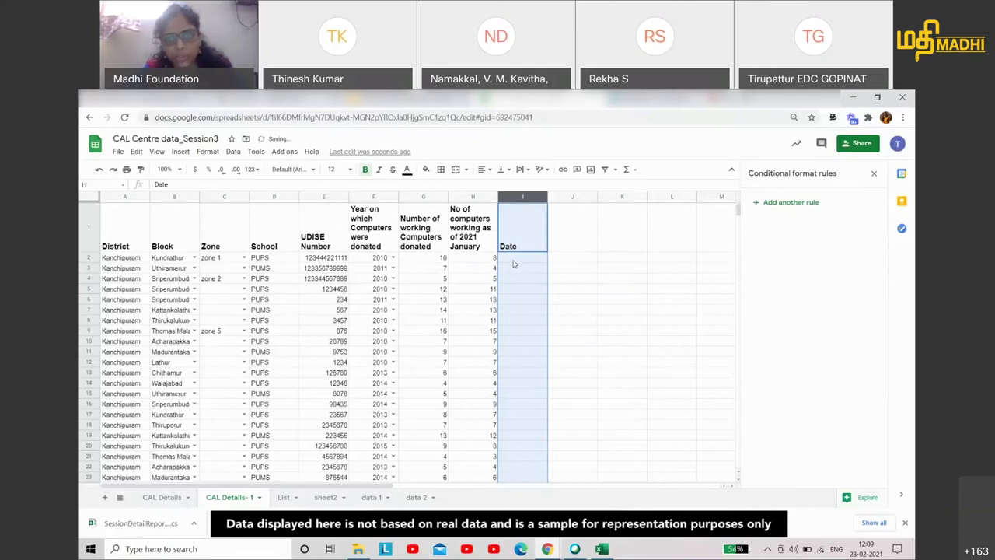
Fill Date cells I2, I3 and I4 with 2021-02-27, 2021-02-13 and 2021-02-04 using the date picker
left_click(514, 261)
double_click(514, 262)
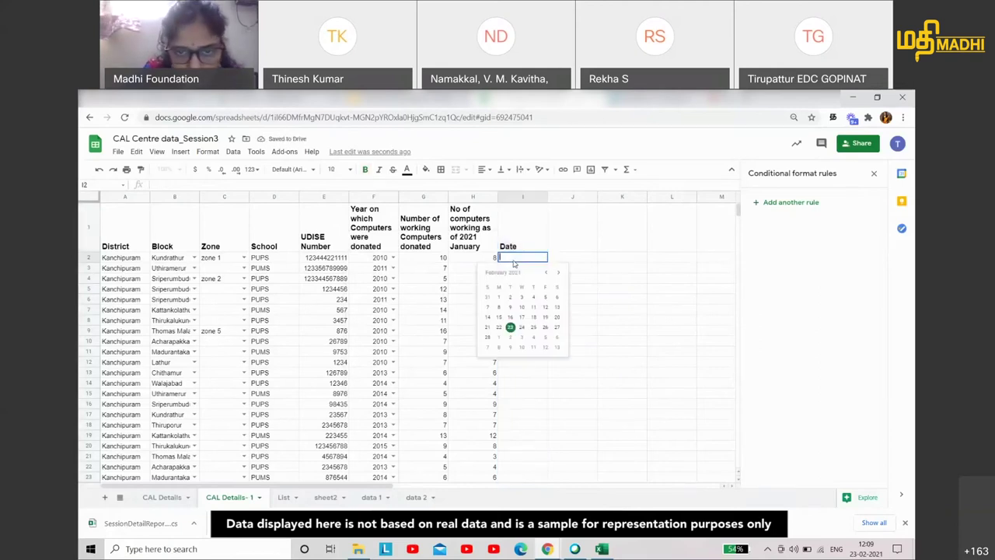
left_click(555, 331)
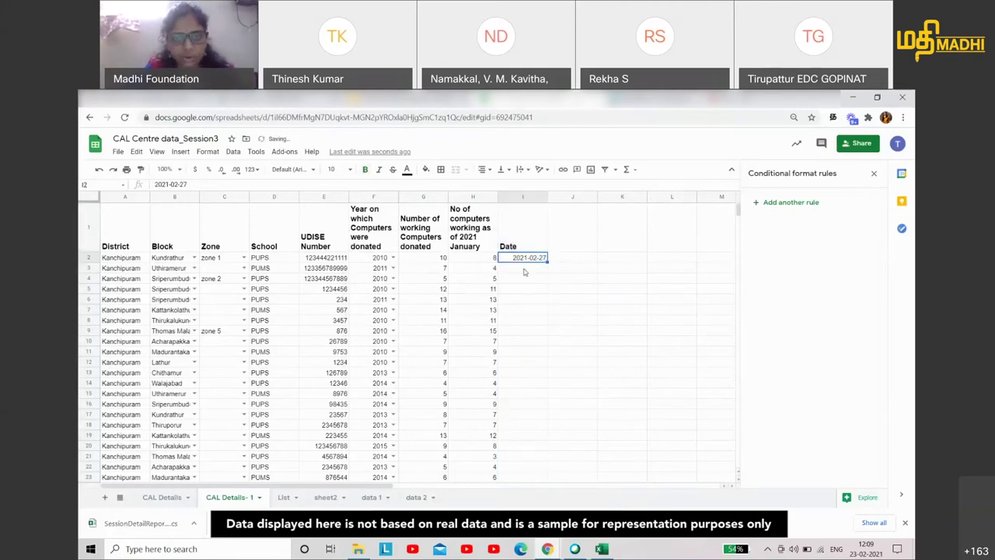
left_click(529, 270)
double_click(537, 269)
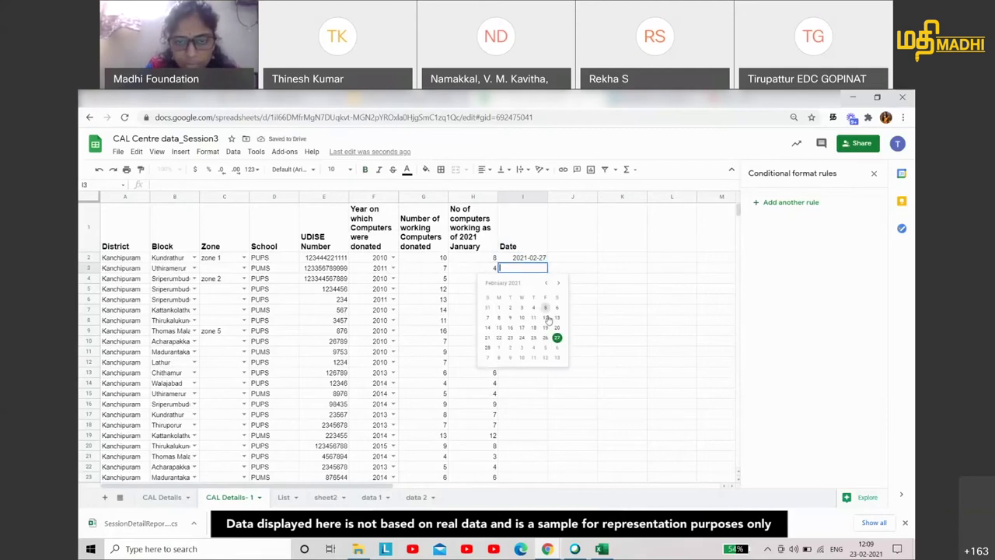
left_click(555, 311)
left_click(532, 281)
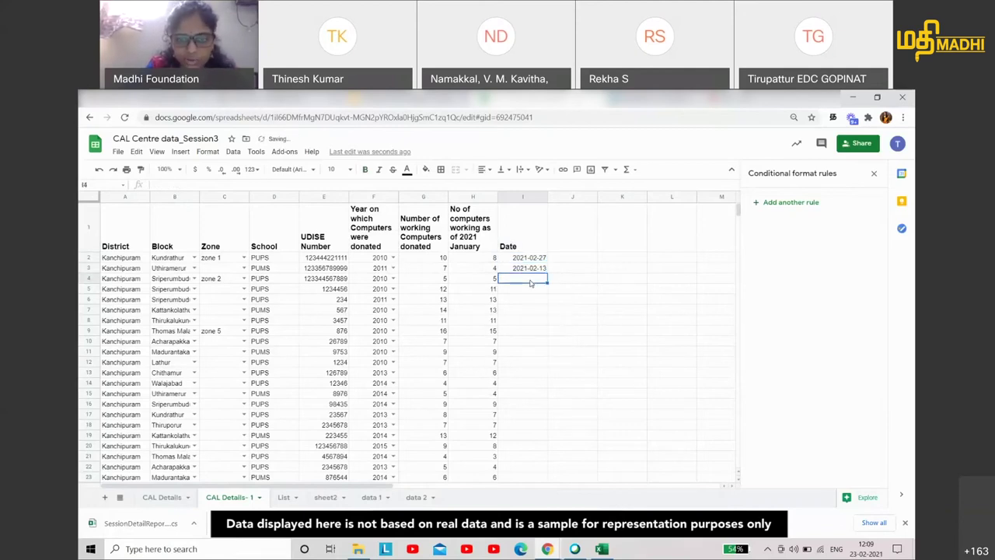
double_click(533, 281)
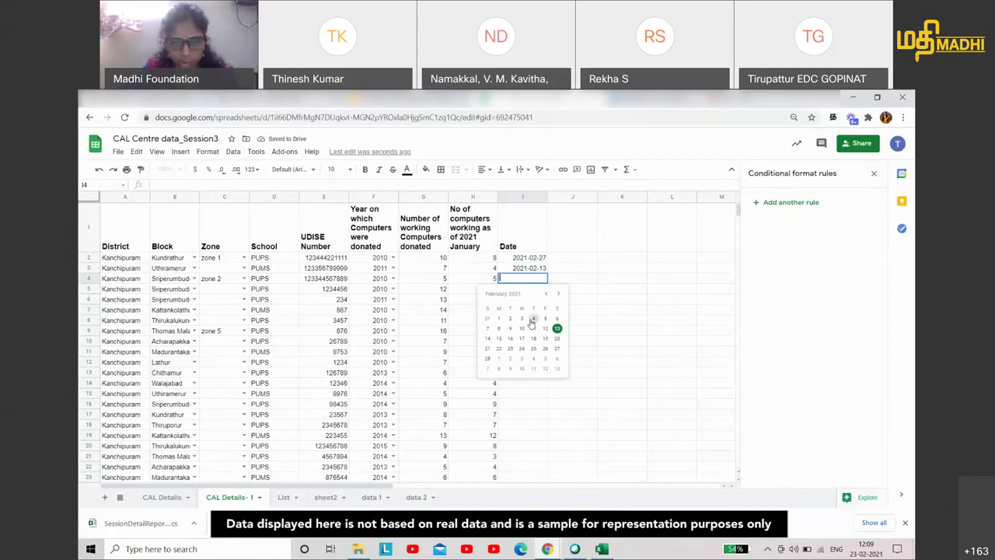
left_click(533, 318)
left_click(540, 310)
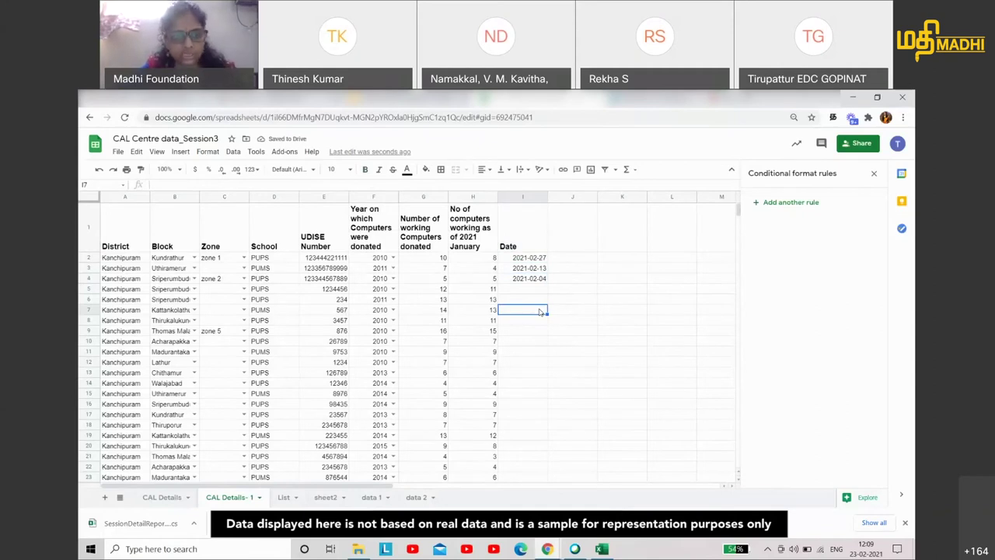
left_click(531, 300)
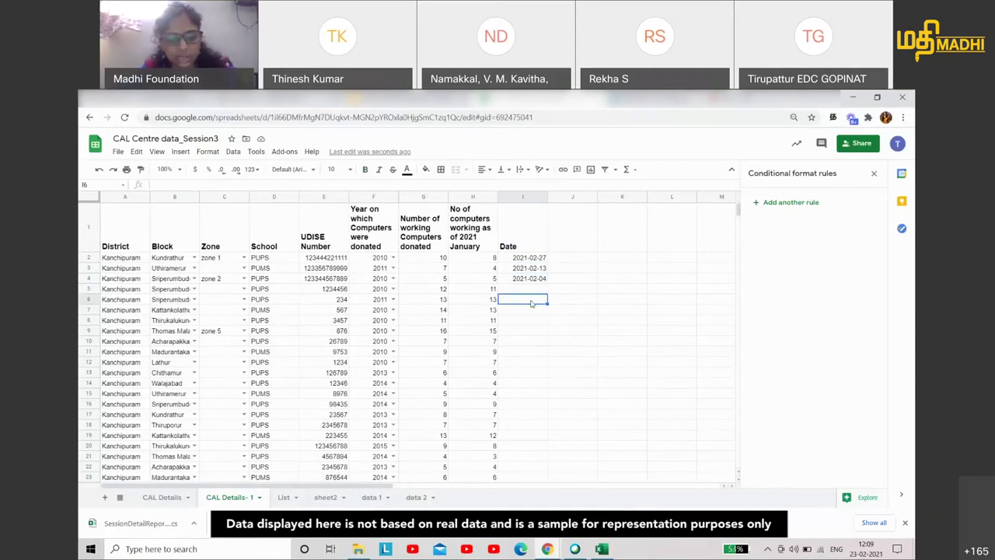
type("2nd Jan")
key("BackSpace")
key("BackSpace")
key("BackSpace")
key("BackSpace")
key("BackSpace")
key("BackSpace")
key("BackSpace")
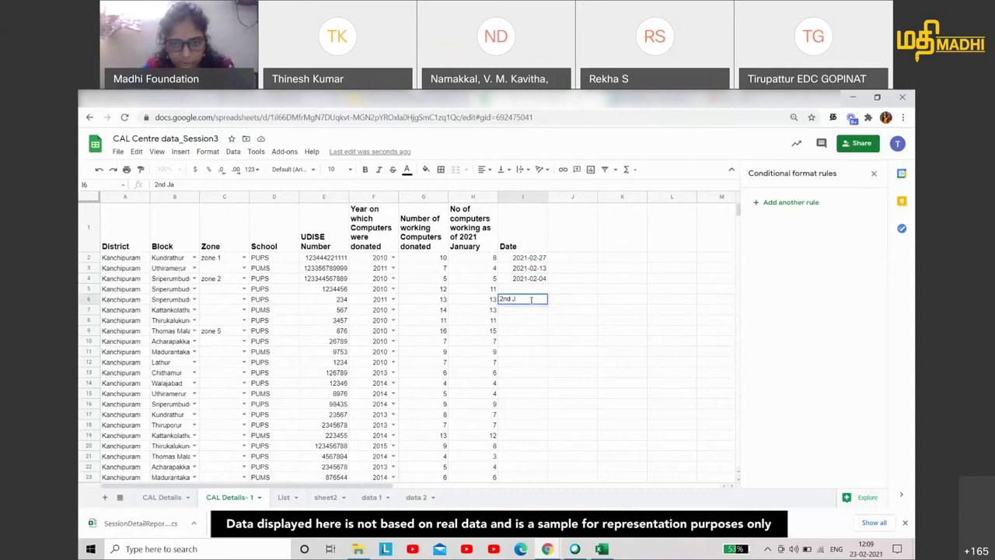
left_click(542, 257)
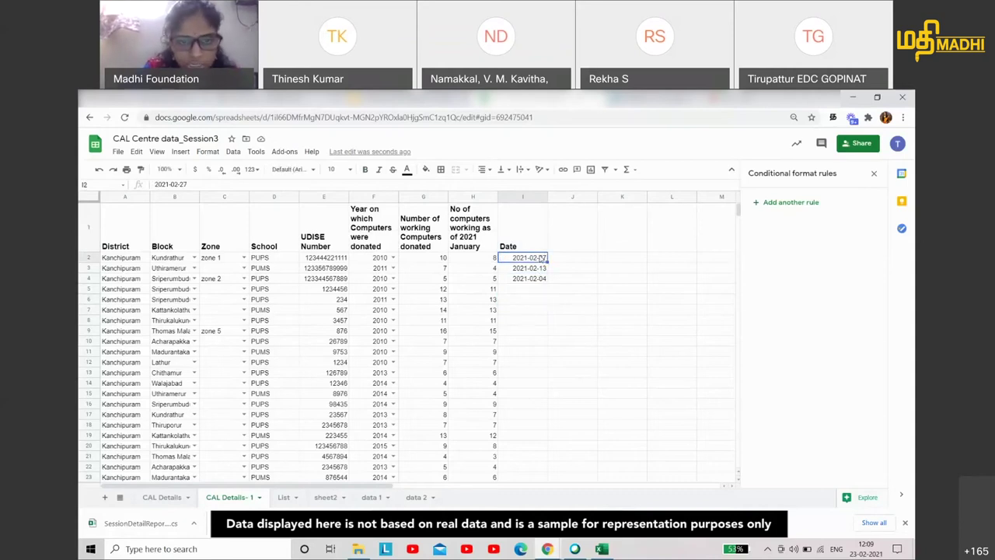
left_click(576, 231)
left_click(207, 151)
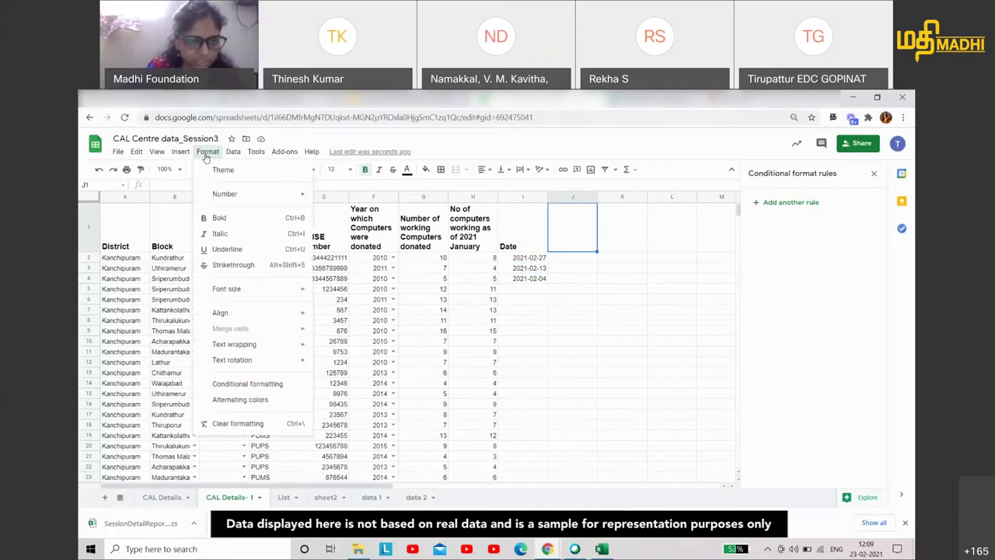
left_click(494, 342)
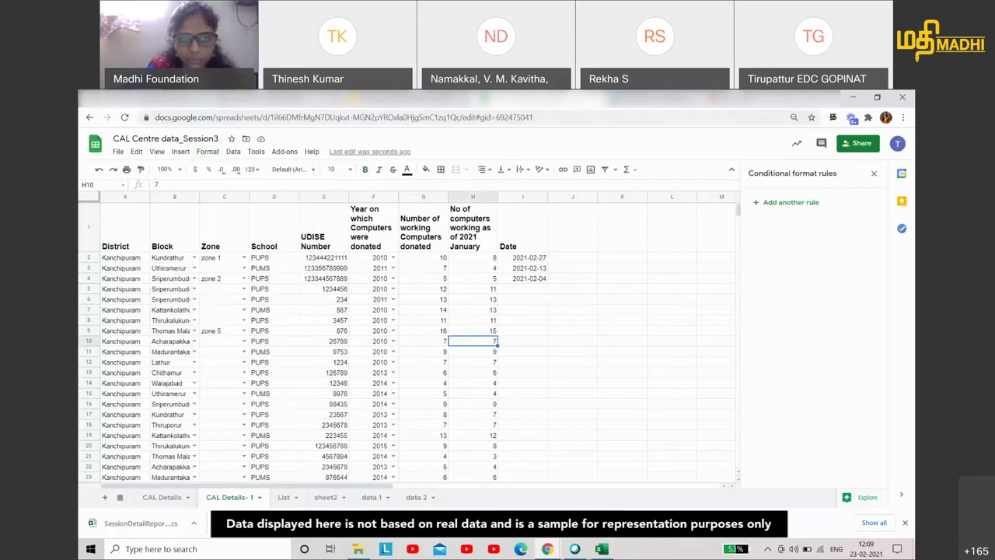
Review the Dropdowns: Data Validation slide and the Webex meeting chat, returning to the CAL Centre data_Session3 spreadsheet in Google Sheets
key("ctrl+Tab")
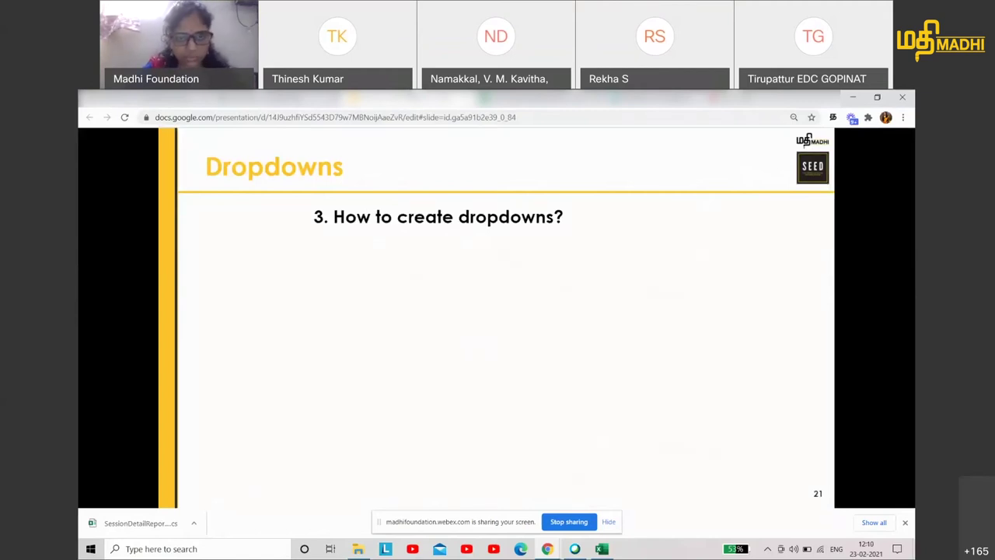
key("Right")
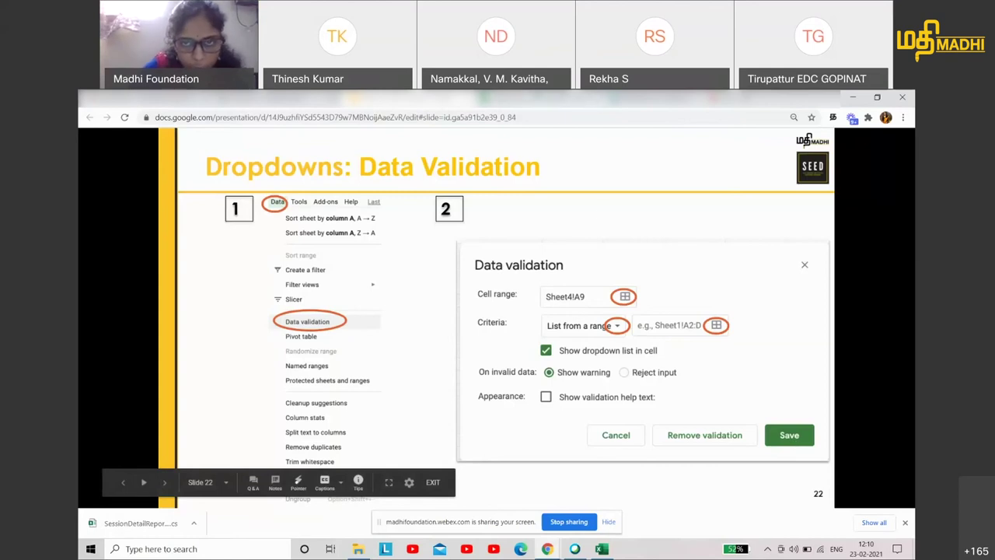
left_click(410, 97)
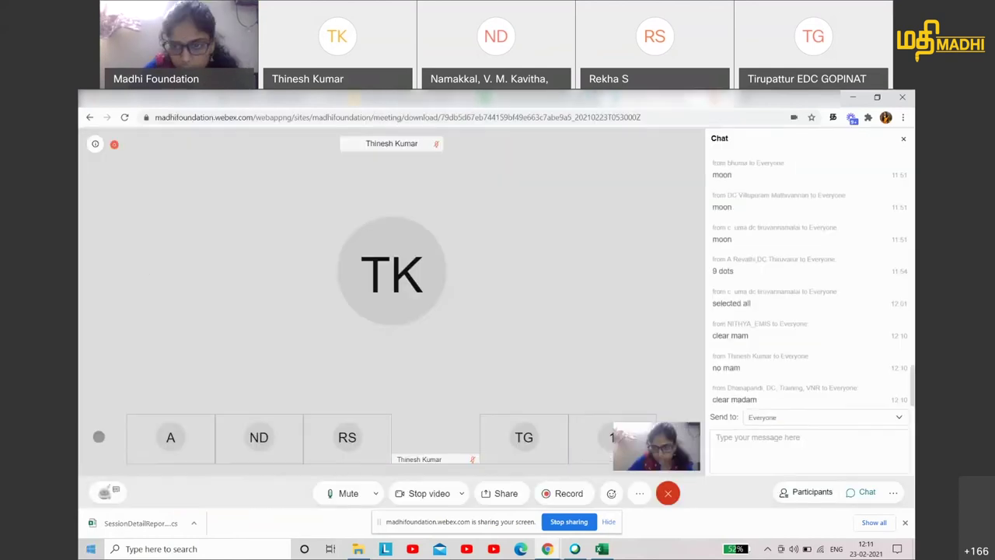
left_click(495, 107)
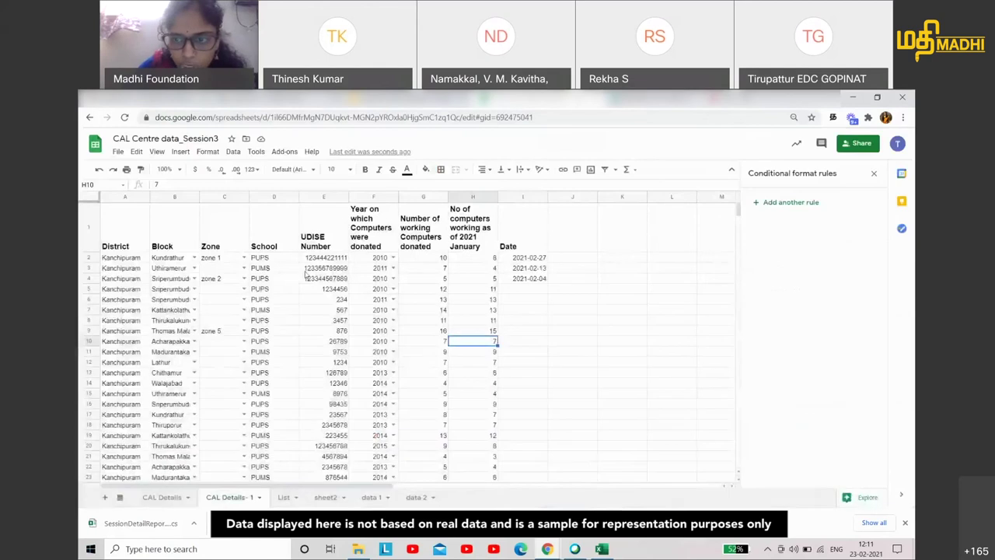
left_click(264, 197)
left_click(174, 198)
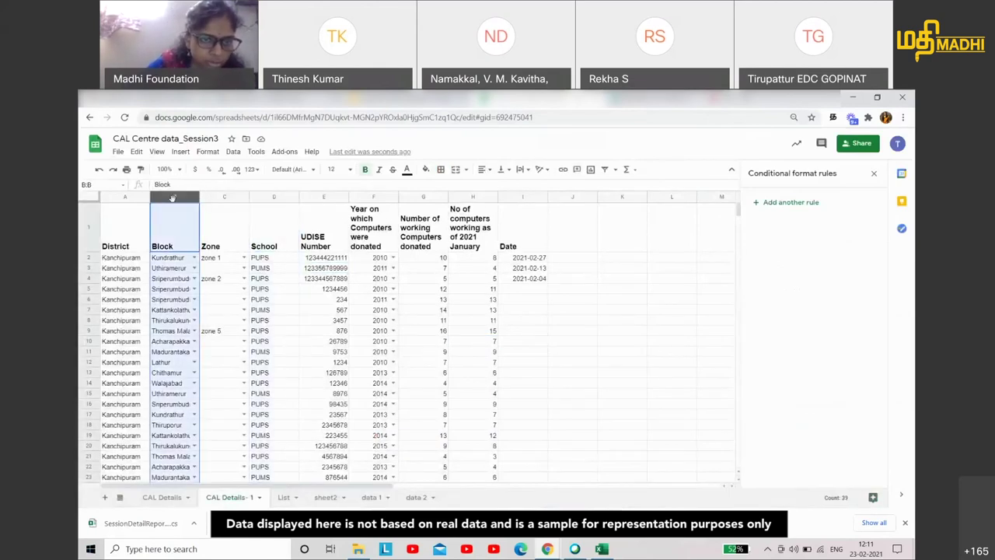
left_click(231, 152)
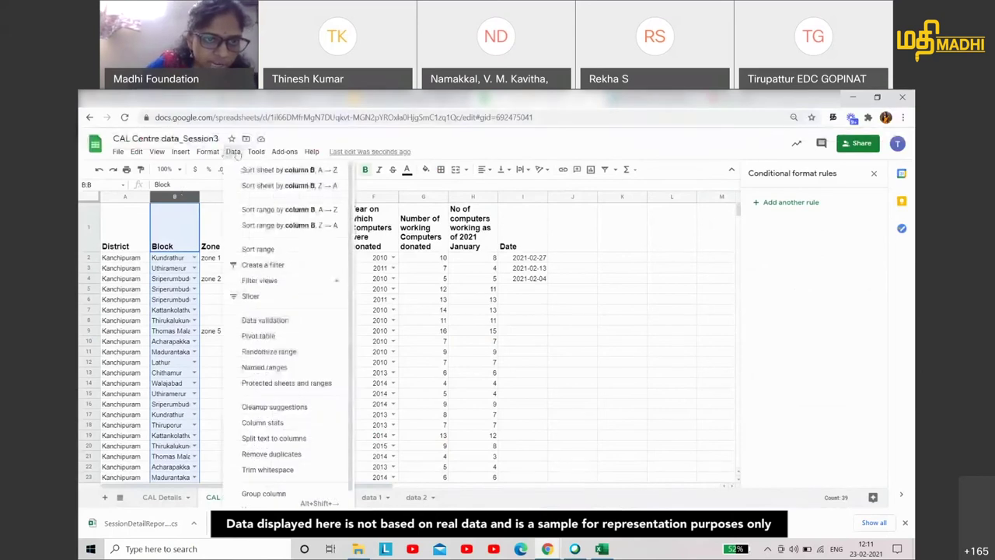
left_click(308, 321)
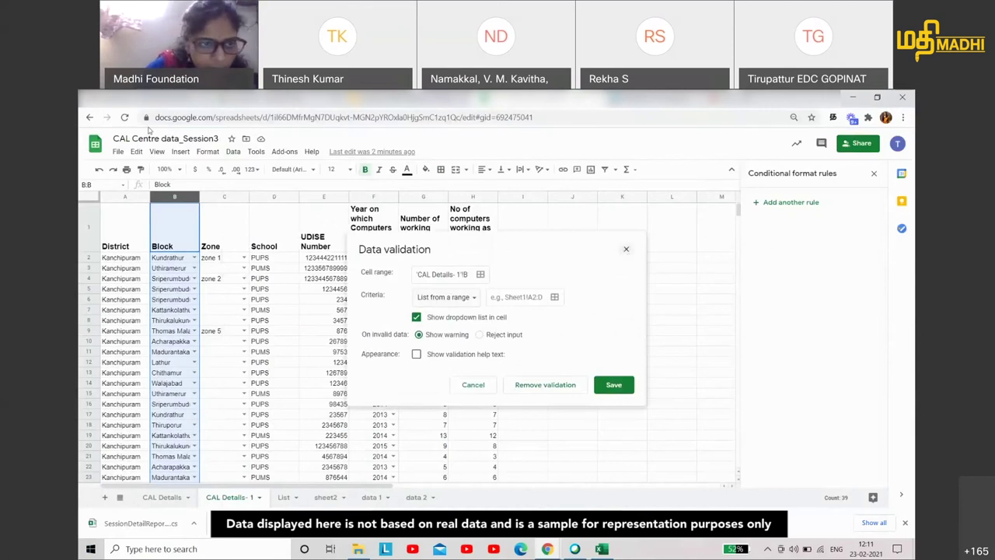
left_click(626, 252)
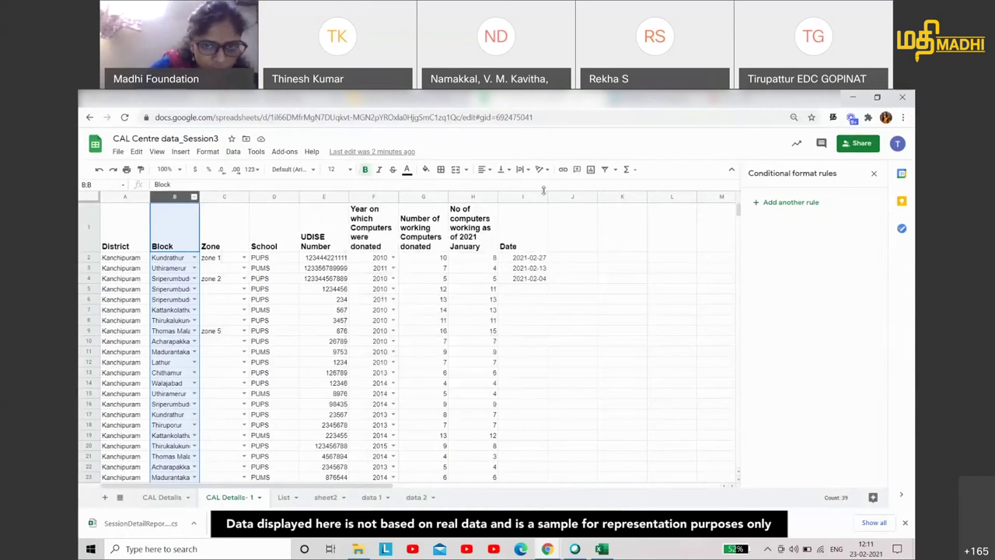
Enter the heading Blocks in cell J1 of CAL Details- 1
left_click(591, 239)
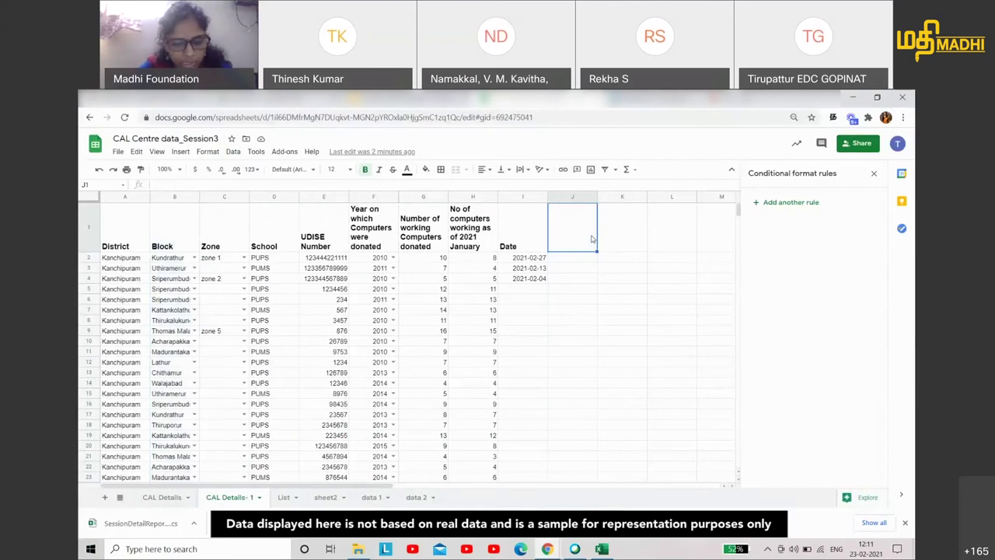
type("Blocks")
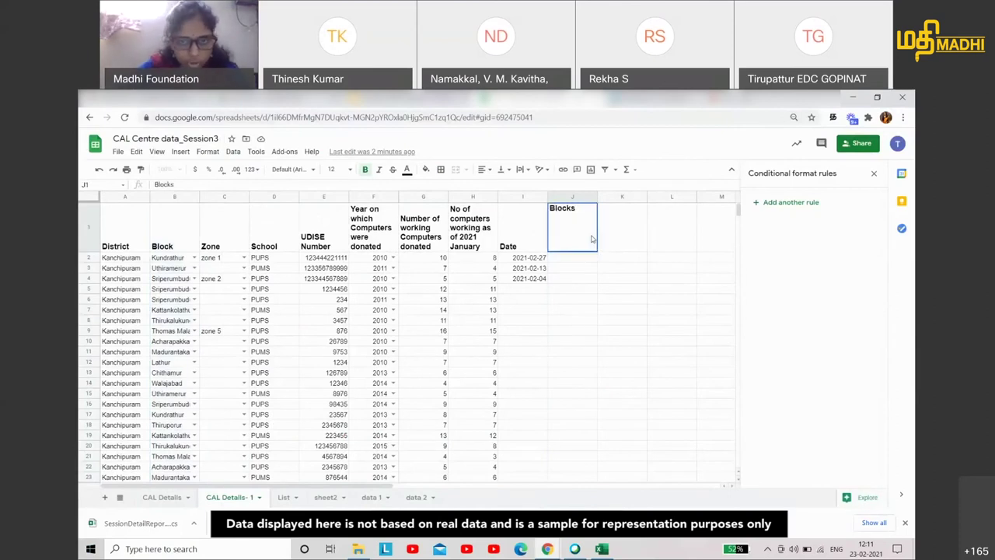
left_click(586, 303)
Add data validation to the whole Blocks column J as a list from the range List!G2:G14 and save it
left_click(574, 197)
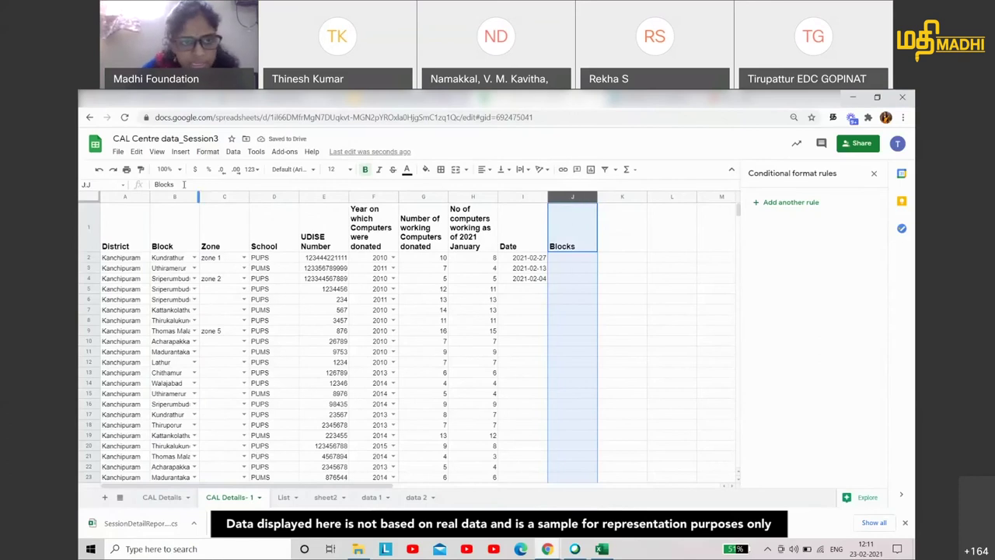
left_click(233, 153)
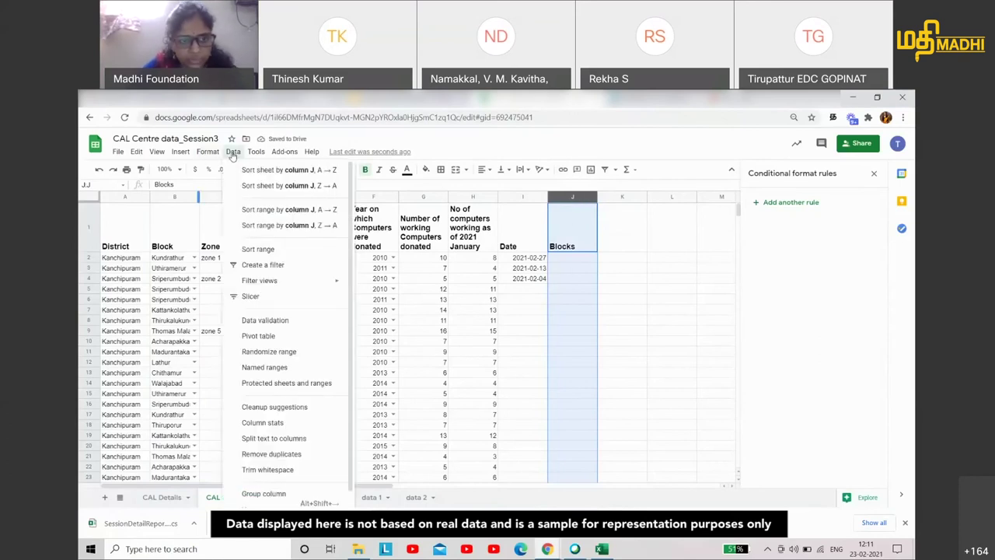
left_click(265, 320)
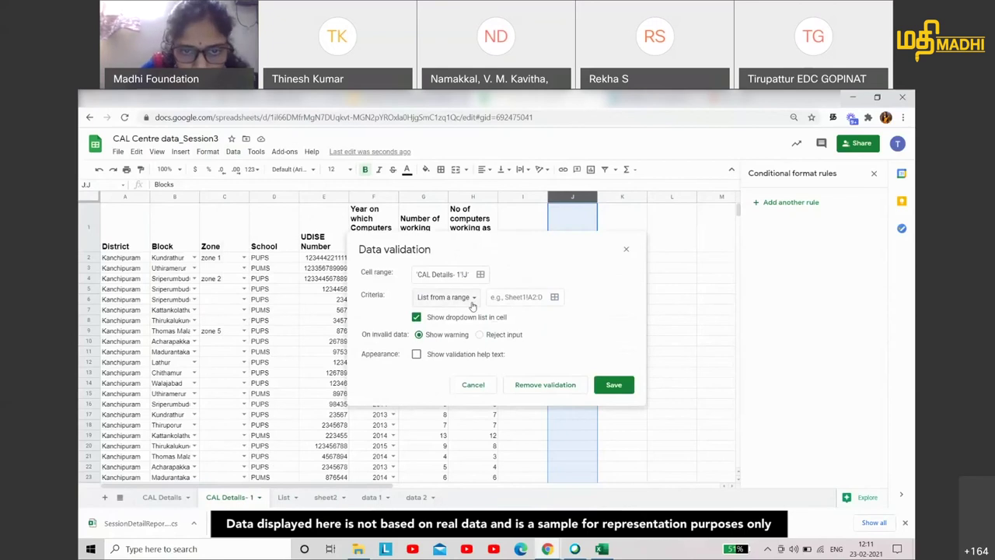
left_click(554, 297)
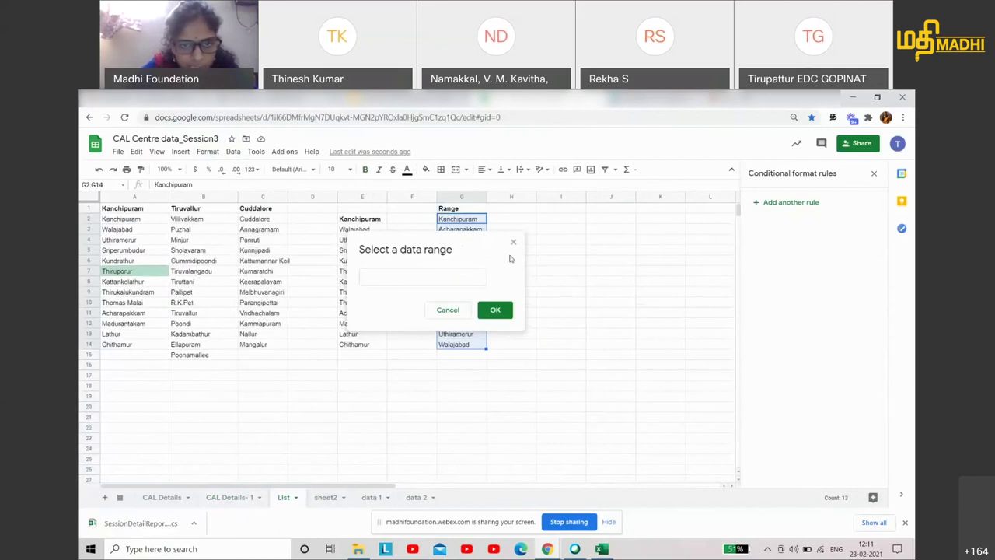
left_click(461, 220)
left_click(468, 343, "shift")
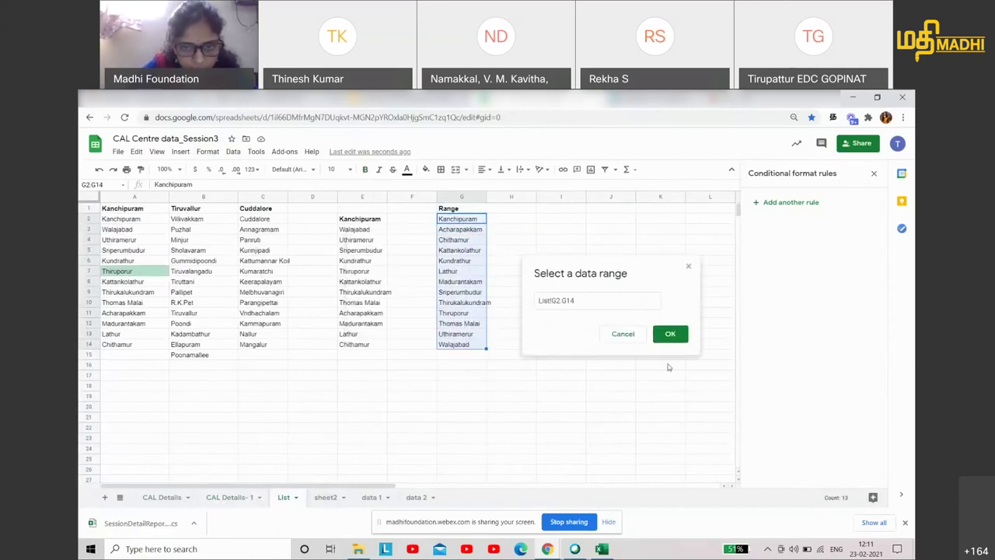
left_click(670, 334)
left_click(627, 389)
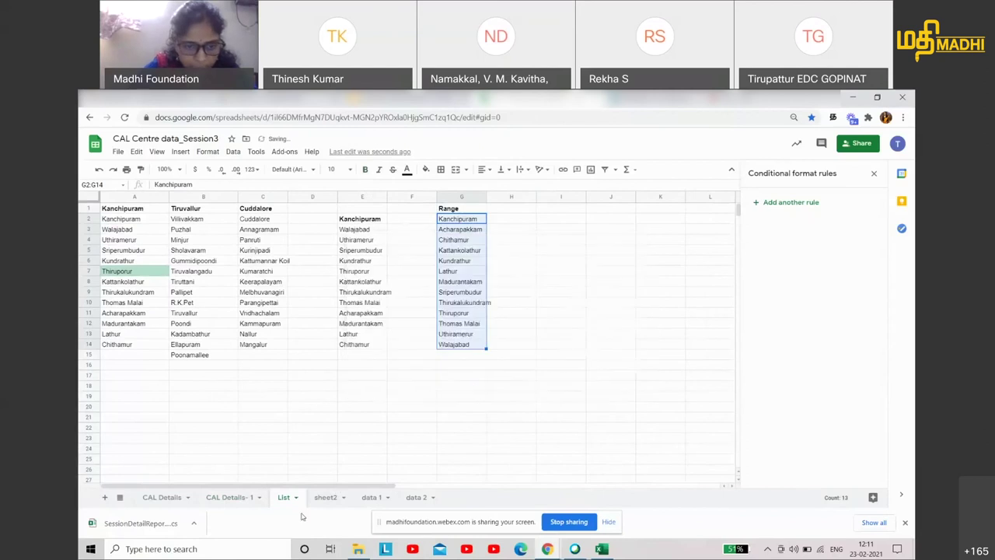
Return to CAL Details- 1 and compare the Blocks header in J1 with the Block, Zone, School and UDISE Number headers for validation warnings
left_click(584, 232)
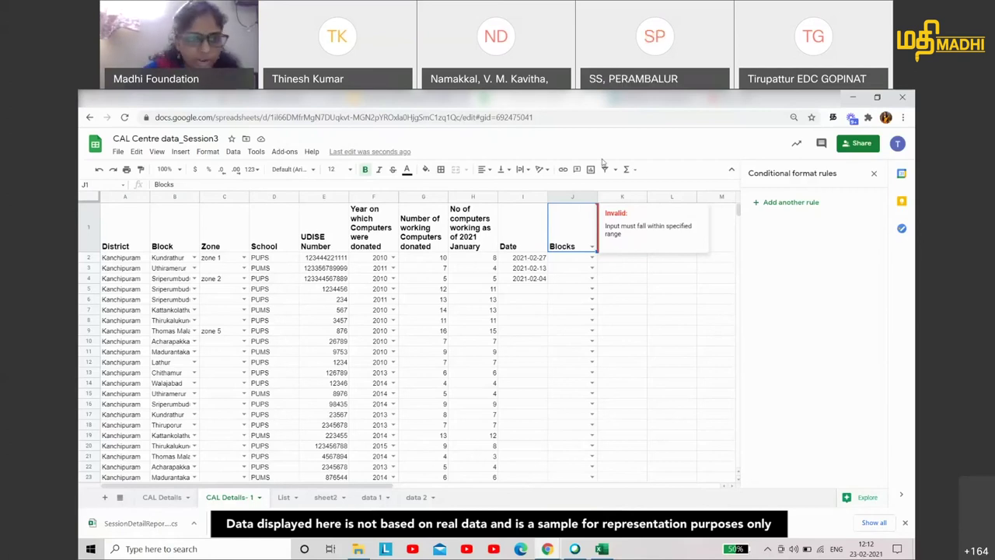
left_click(168, 248)
left_click(231, 240)
left_click(251, 240)
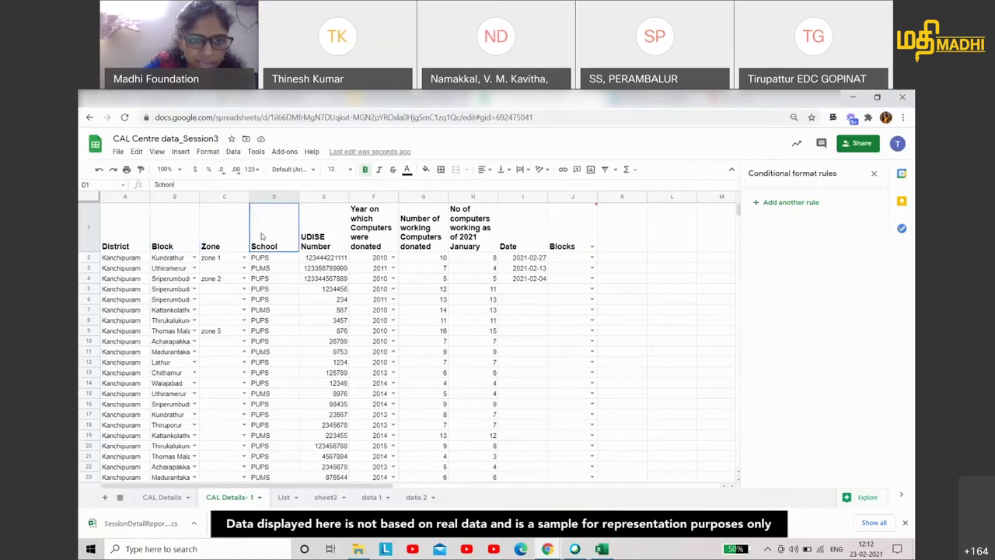
left_click(330, 235)
left_click(585, 231)
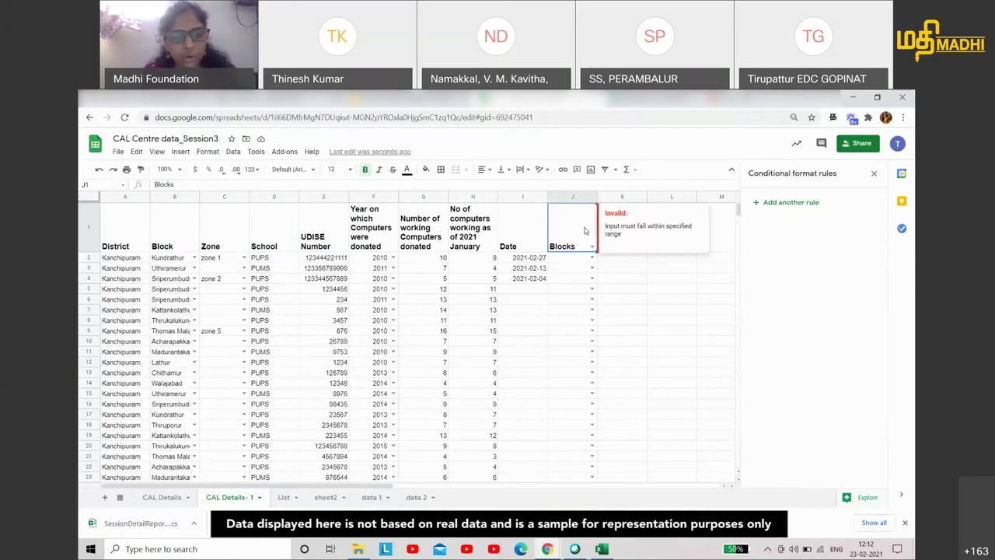
Check the Blocks header in J1 against the source range on the List sheet and the cell's dropdown options
left_click(284, 497)
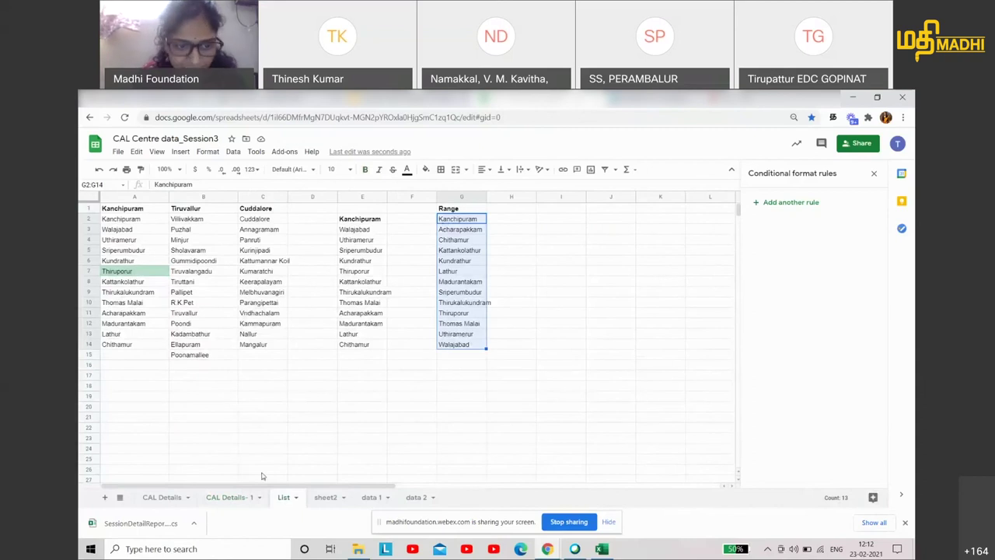
left_click(230, 497)
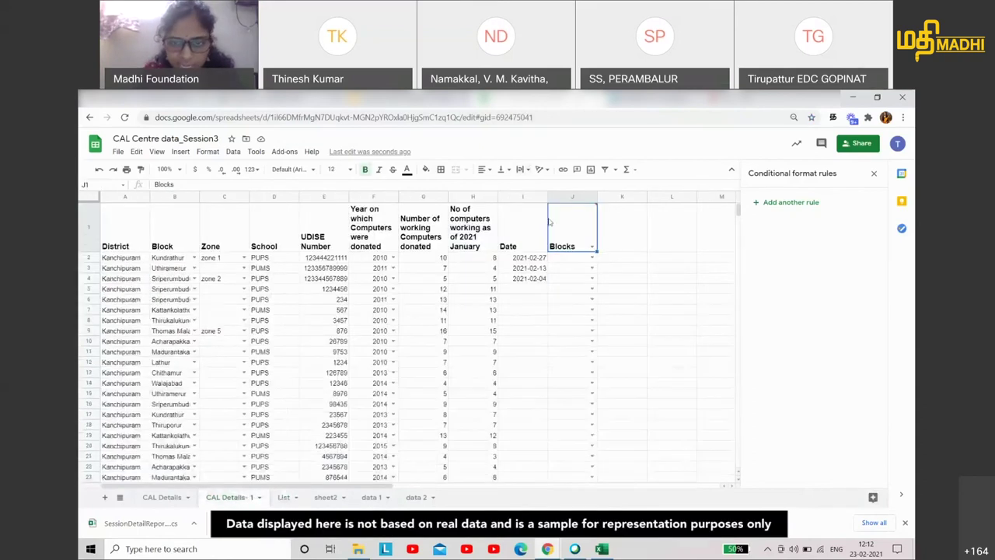
left_click(595, 247)
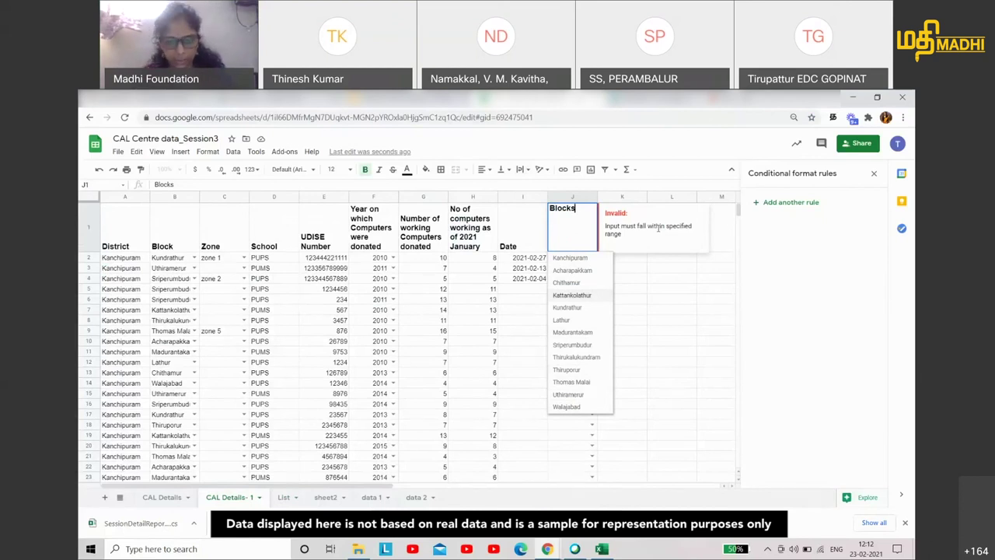
left_click(656, 331)
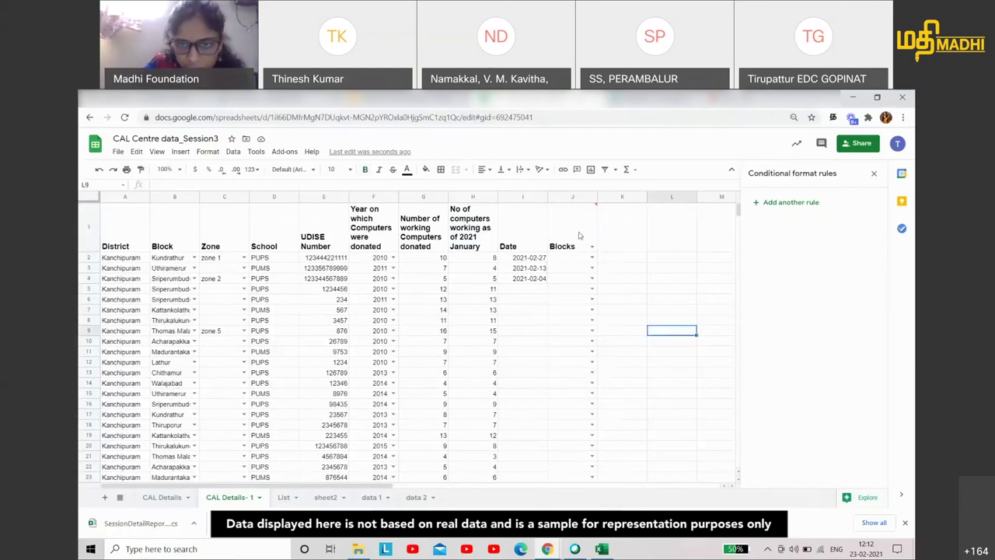
left_click(579, 235)
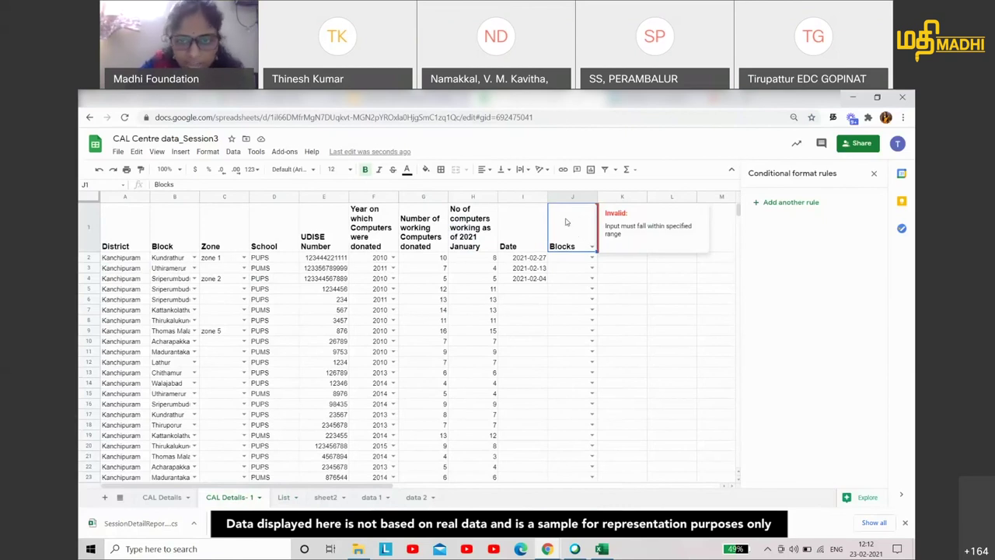
Remove the data validation from the Blocks header in cell J1 only
left_click(233, 154)
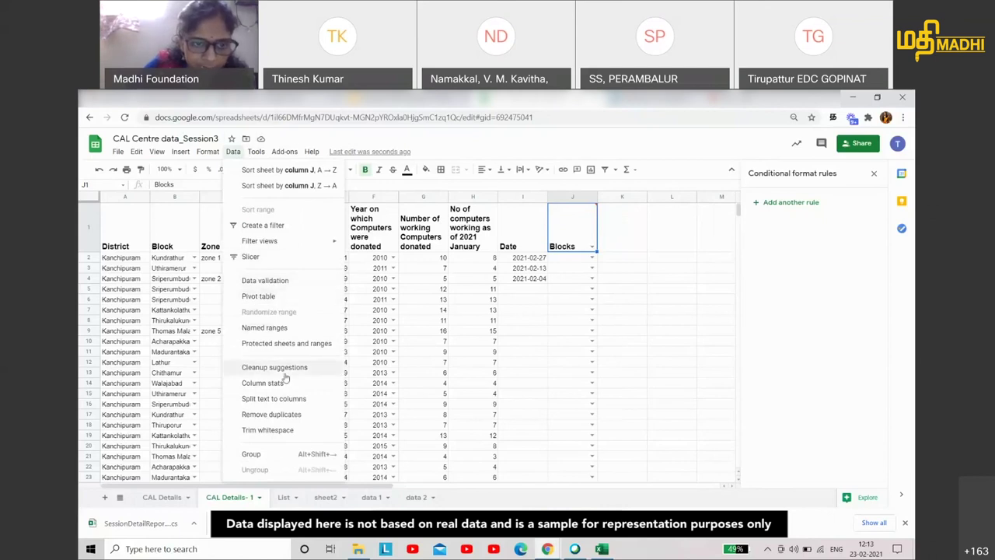
left_click(287, 285)
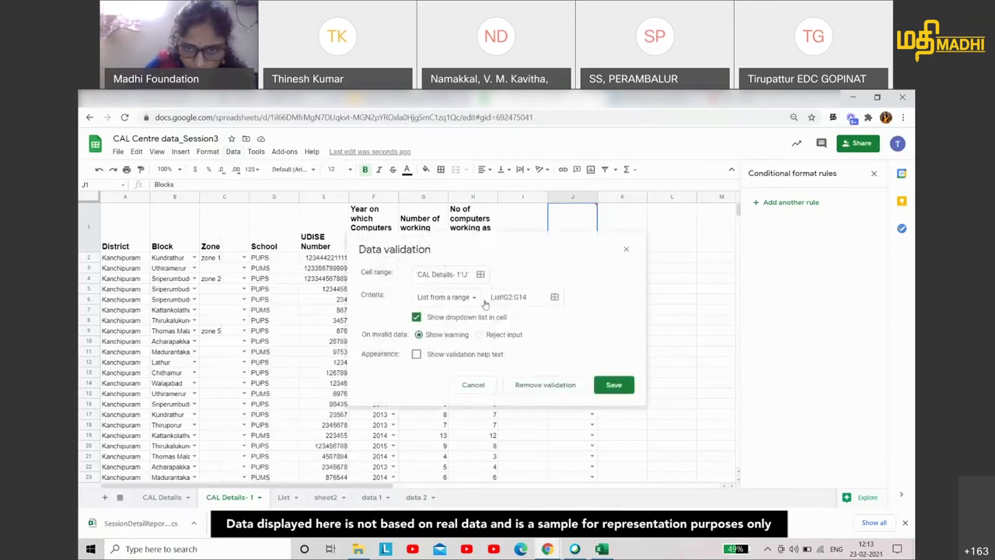
left_click(559, 388)
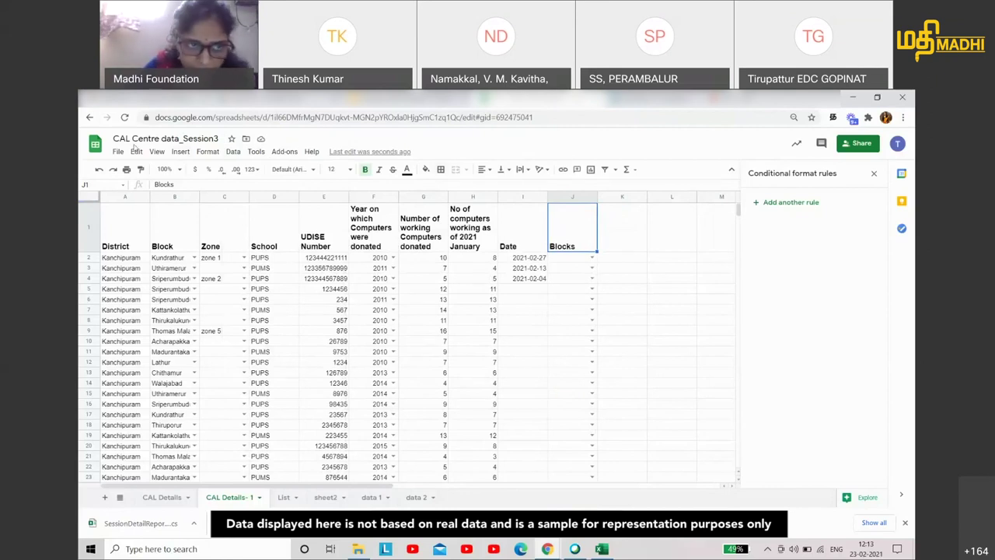
Remove the data validation from cell J2, the first data cell beneath the Blocks header
left_click(233, 152)
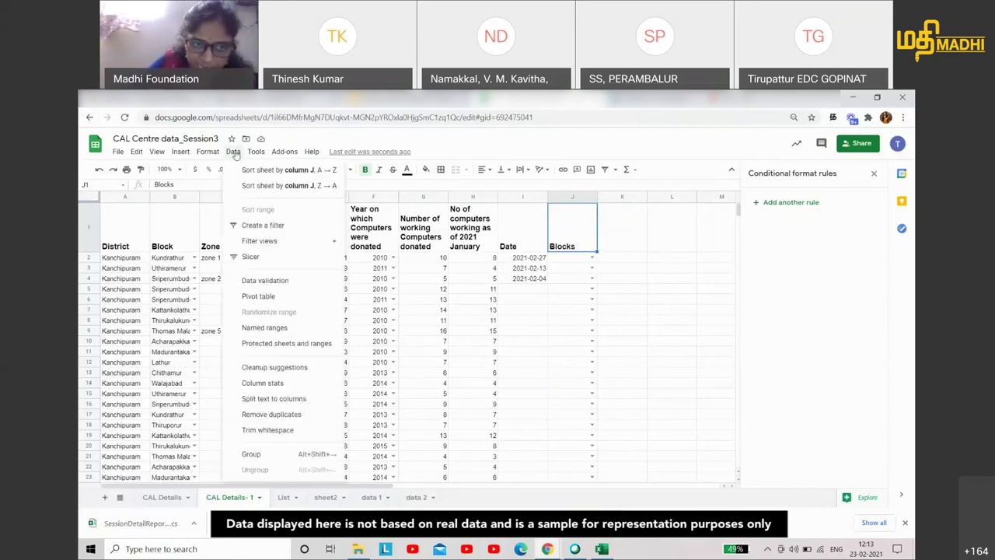
left_click(589, 258)
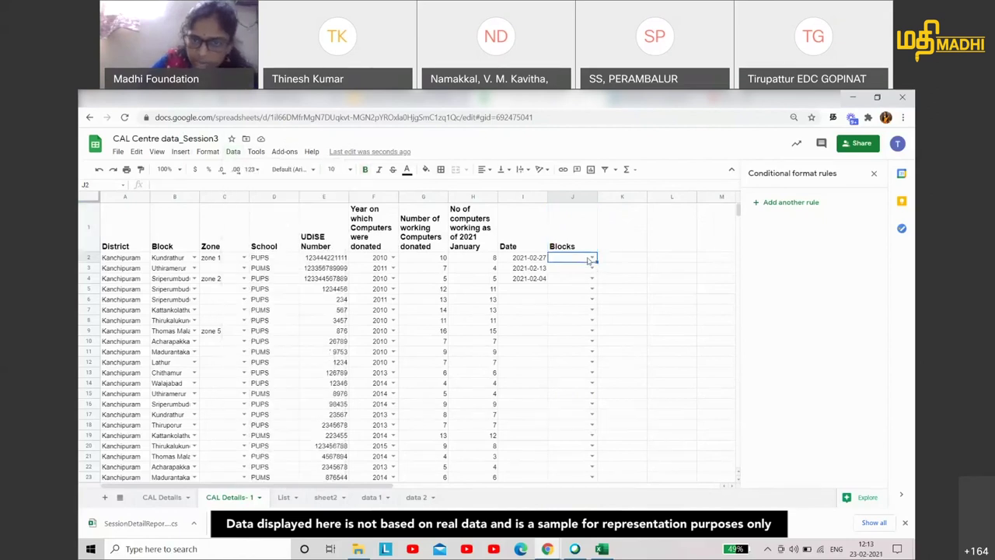
left_click(233, 151)
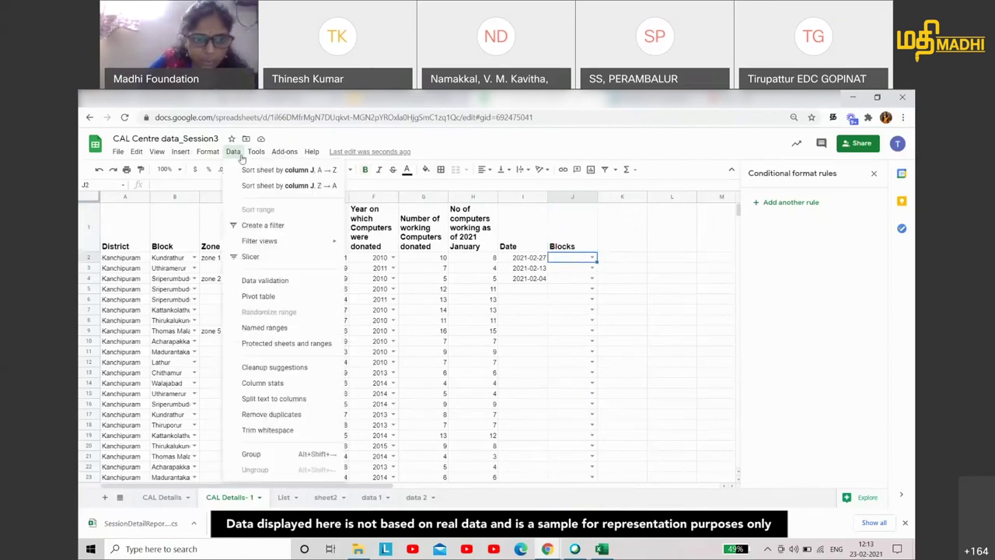
left_click(300, 281)
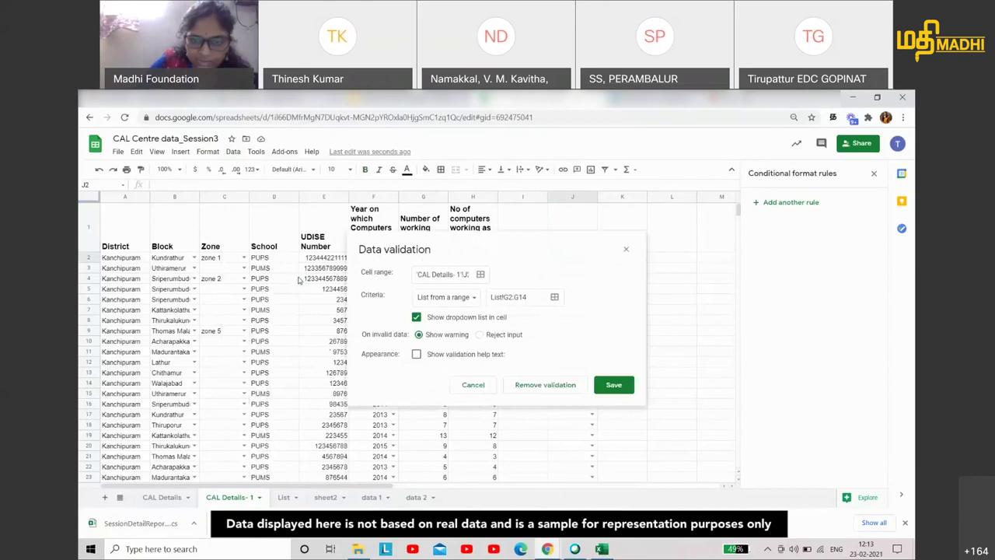
left_click(550, 386)
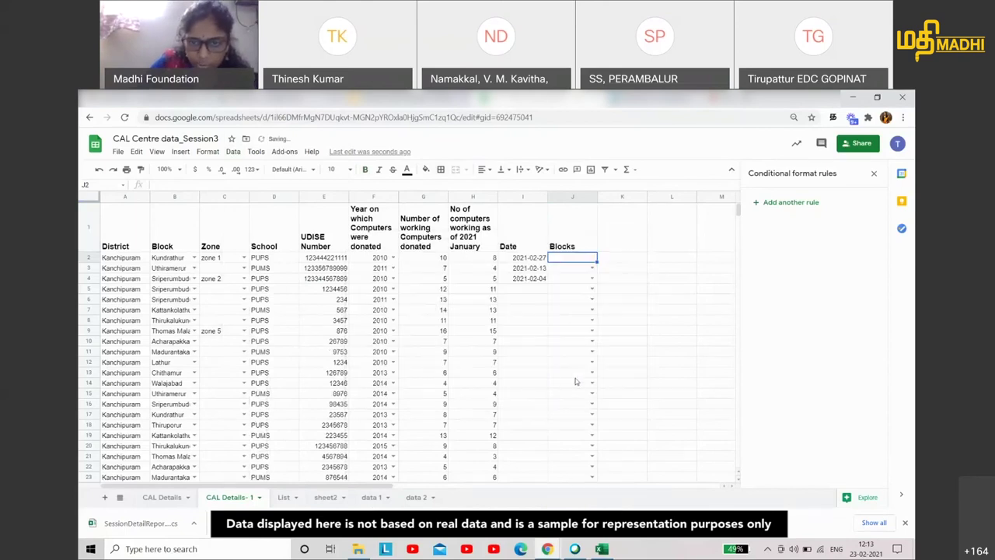
Check the Blocks dropdown options in the cells below J2 and compare them with cells J2 and J1
left_click(592, 267)
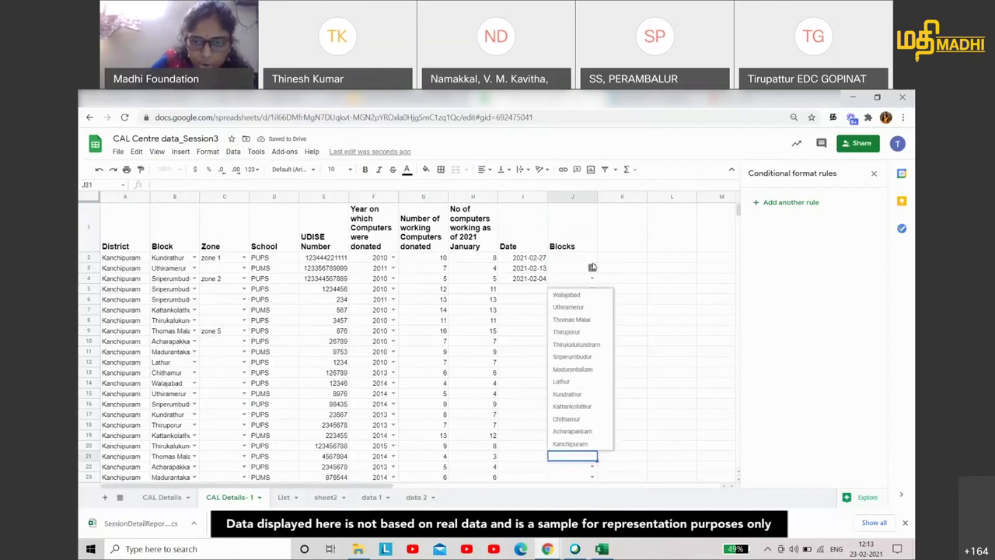
left_click(594, 278)
left_click(591, 269)
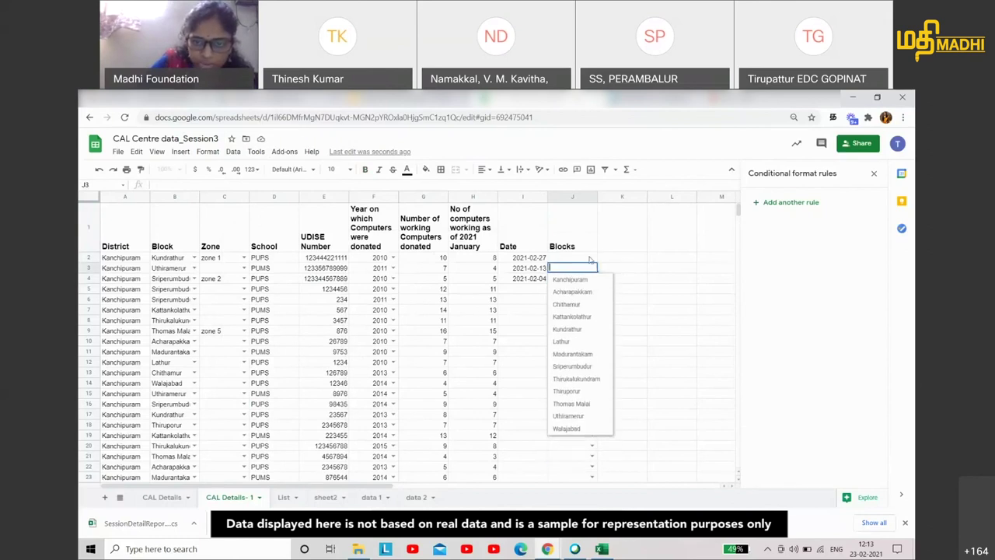
left_click(591, 259)
left_click(585, 240)
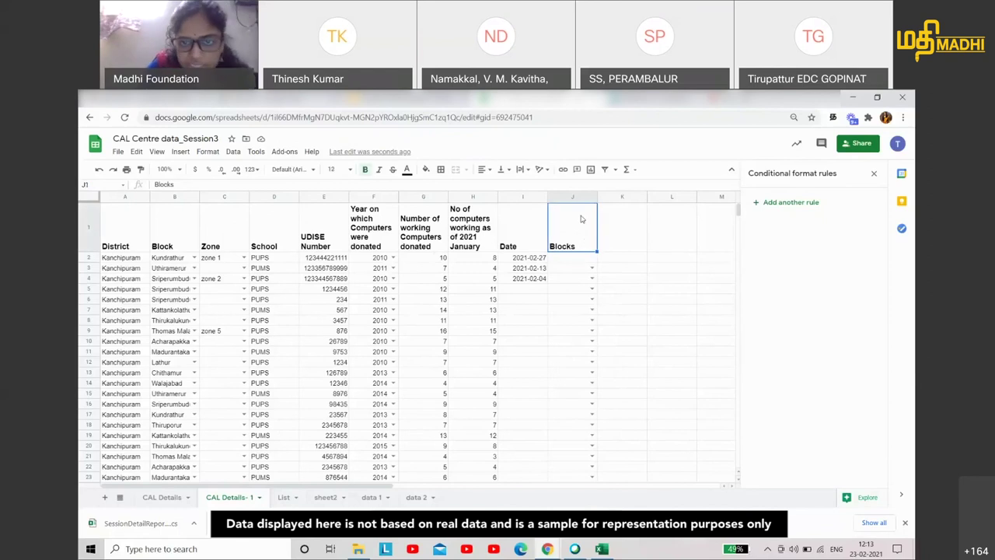